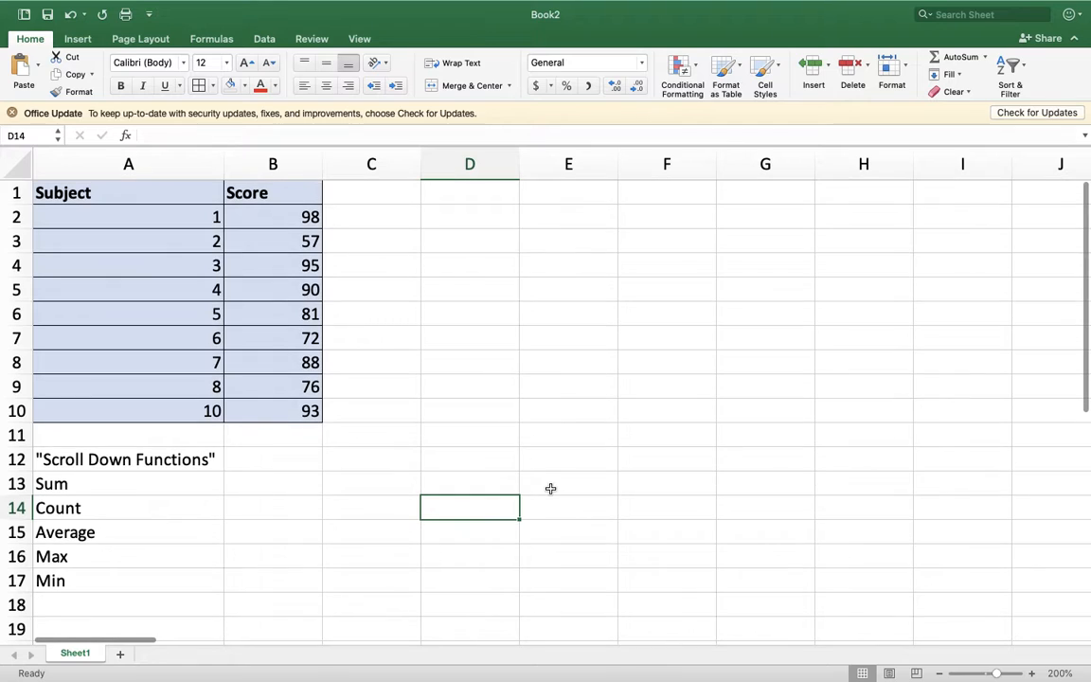
scroll(224, 447, down, 1)
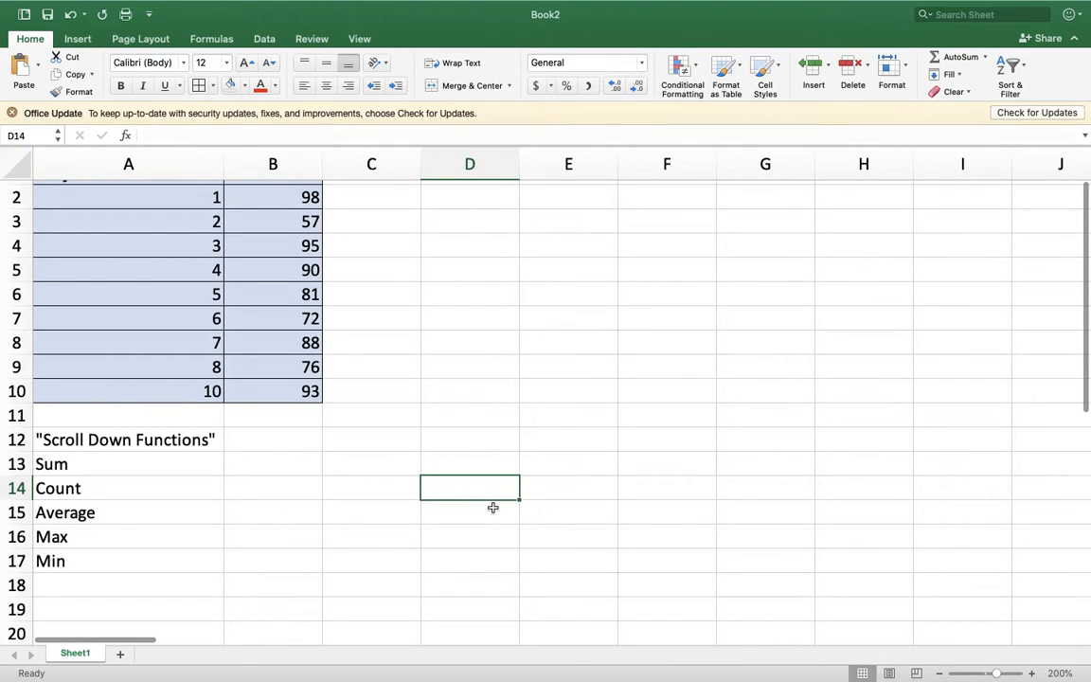
scroll(493, 508, up, 1)
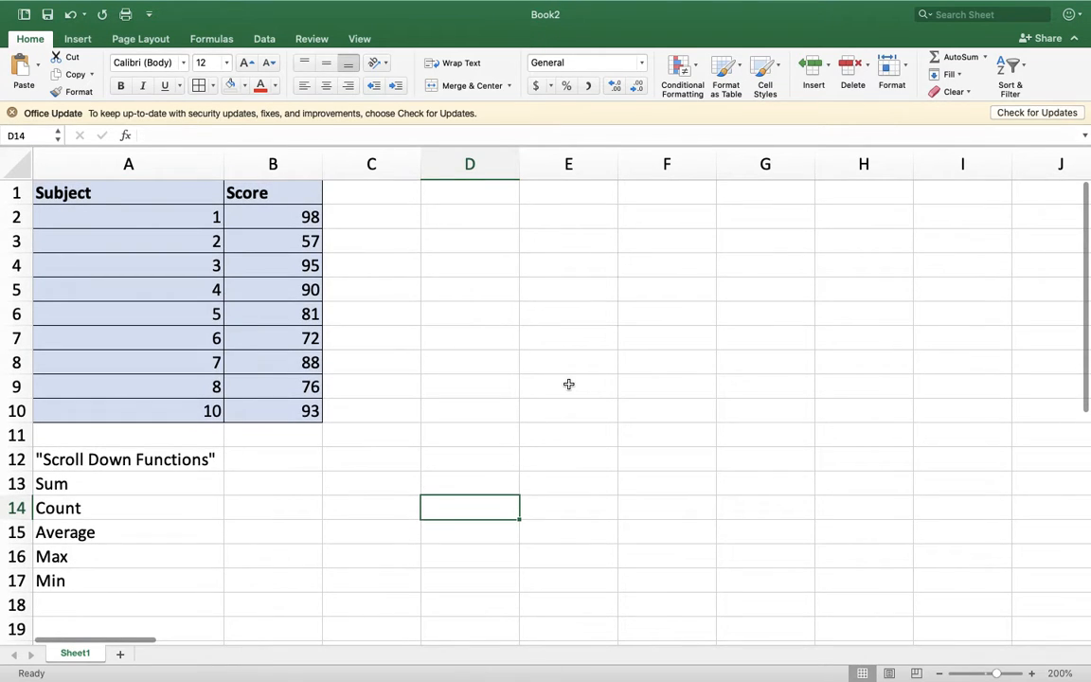
scroll(568, 384, down, 1)
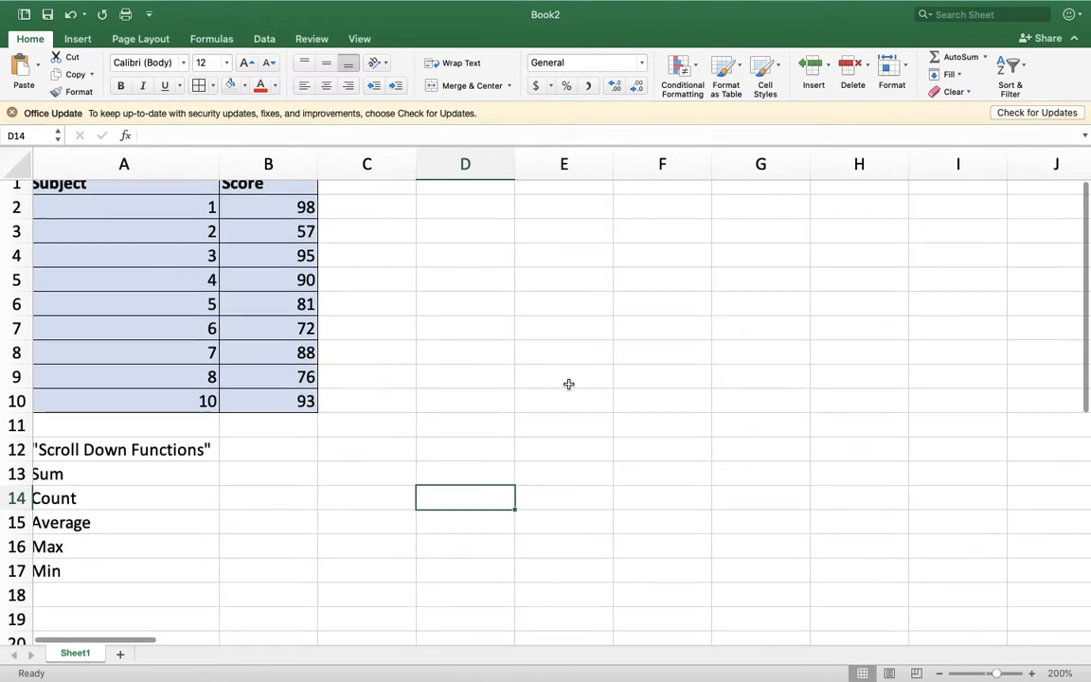
scroll(569, 383, up, 1)
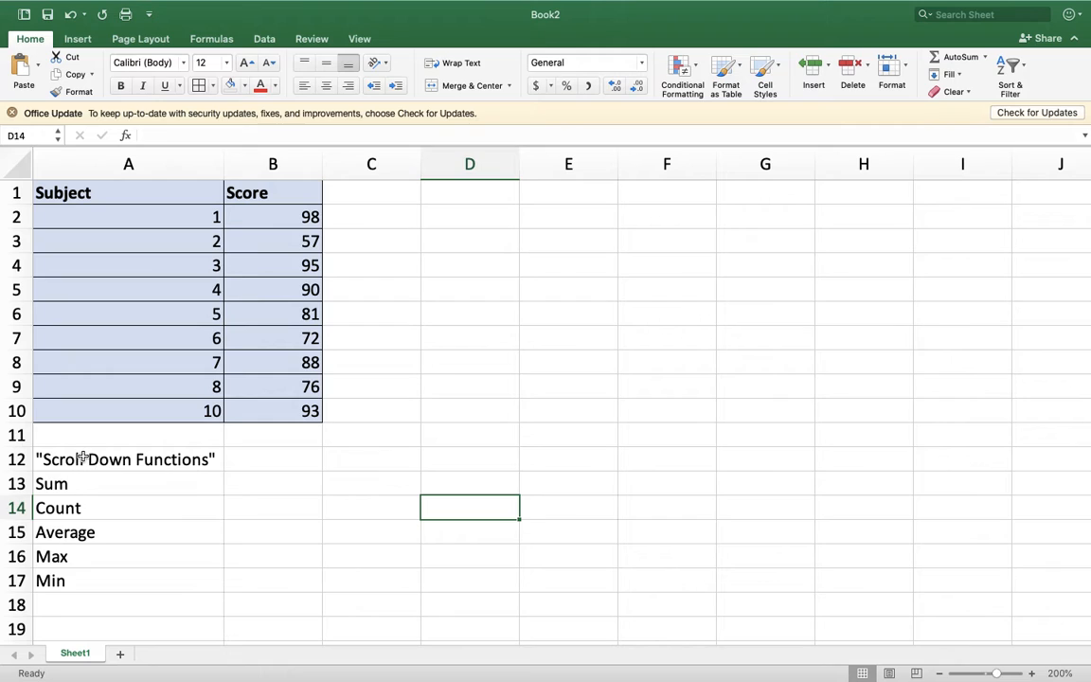
click(134, 460)
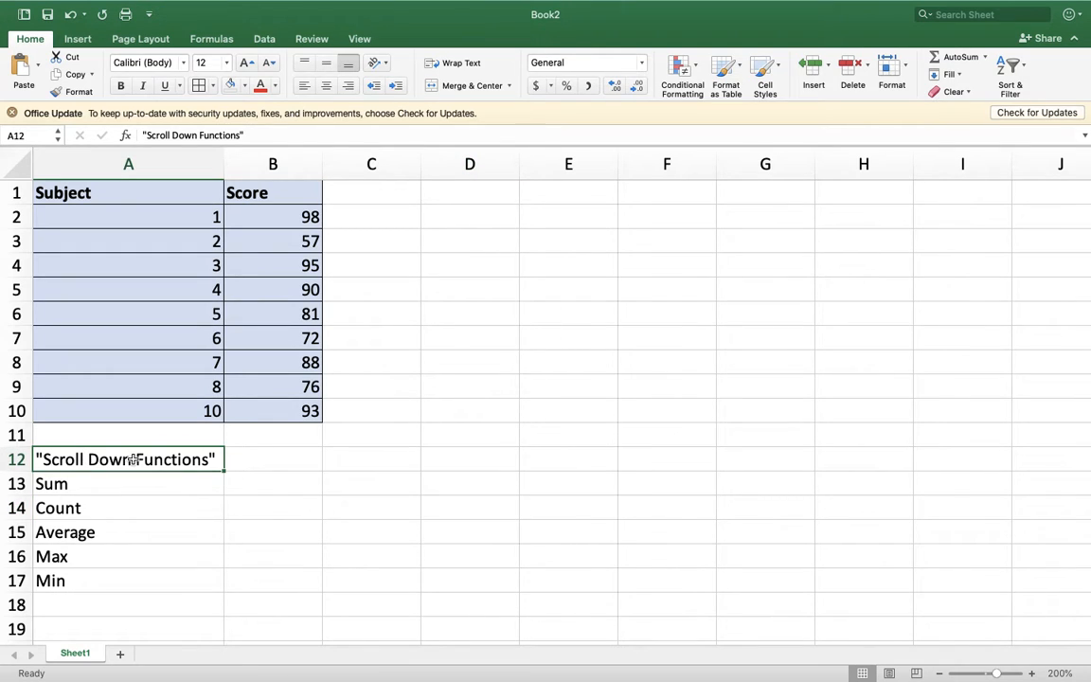
click(339, 474)
- Enter a SUM formula over the scores B2:B10 in cell B13, beside the Sum label
click(261, 480)
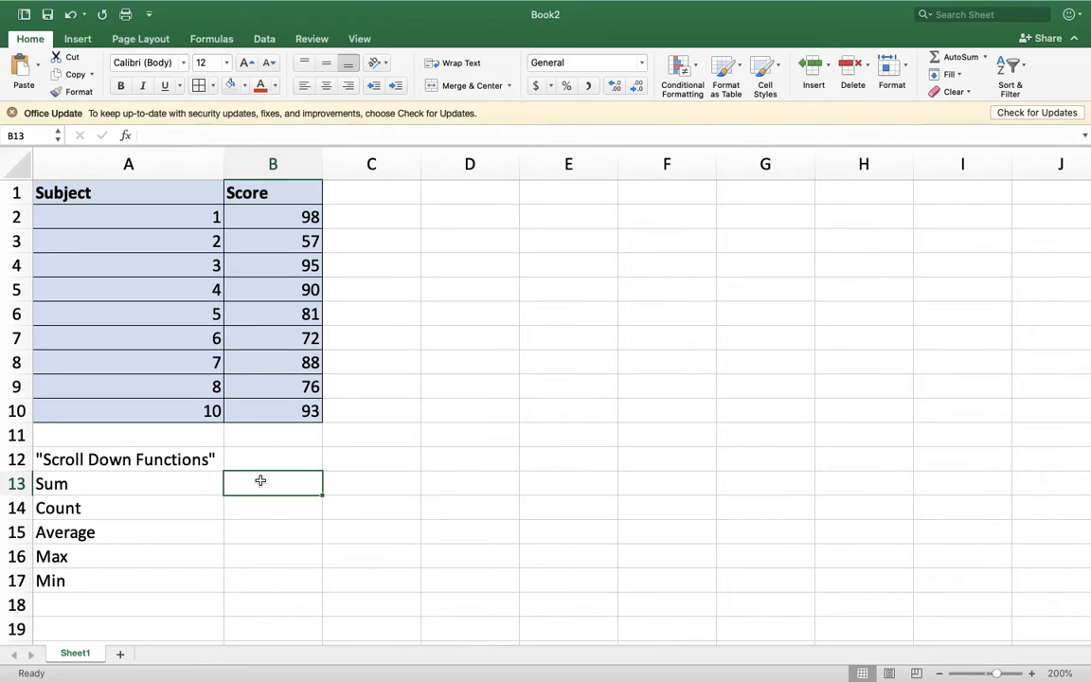
text(=)
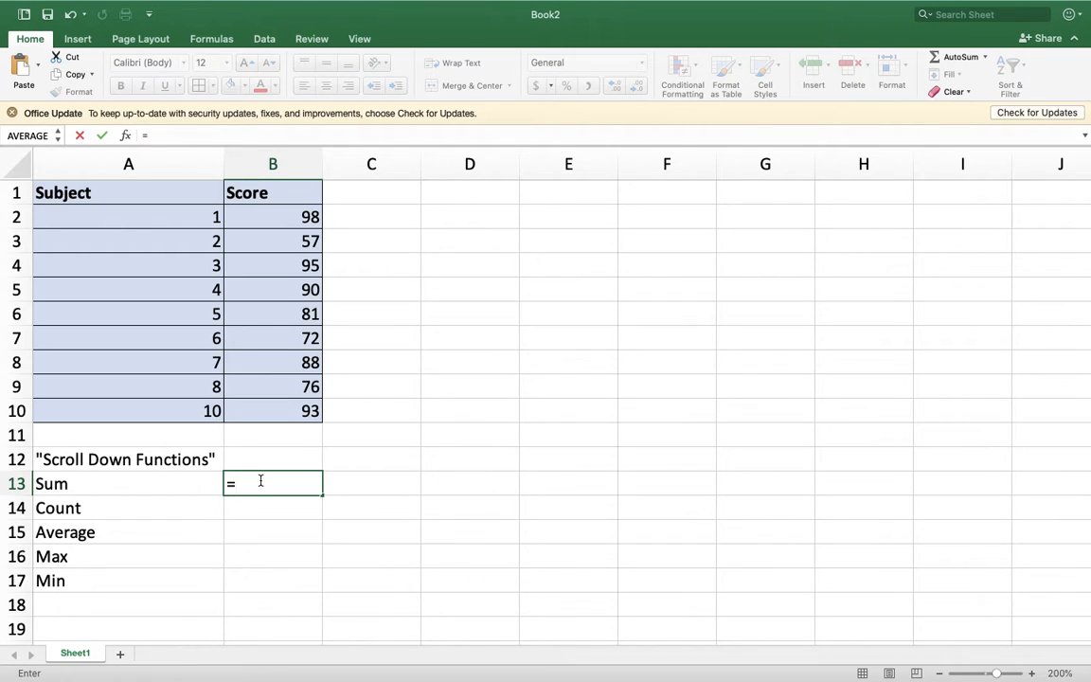
text(sum)
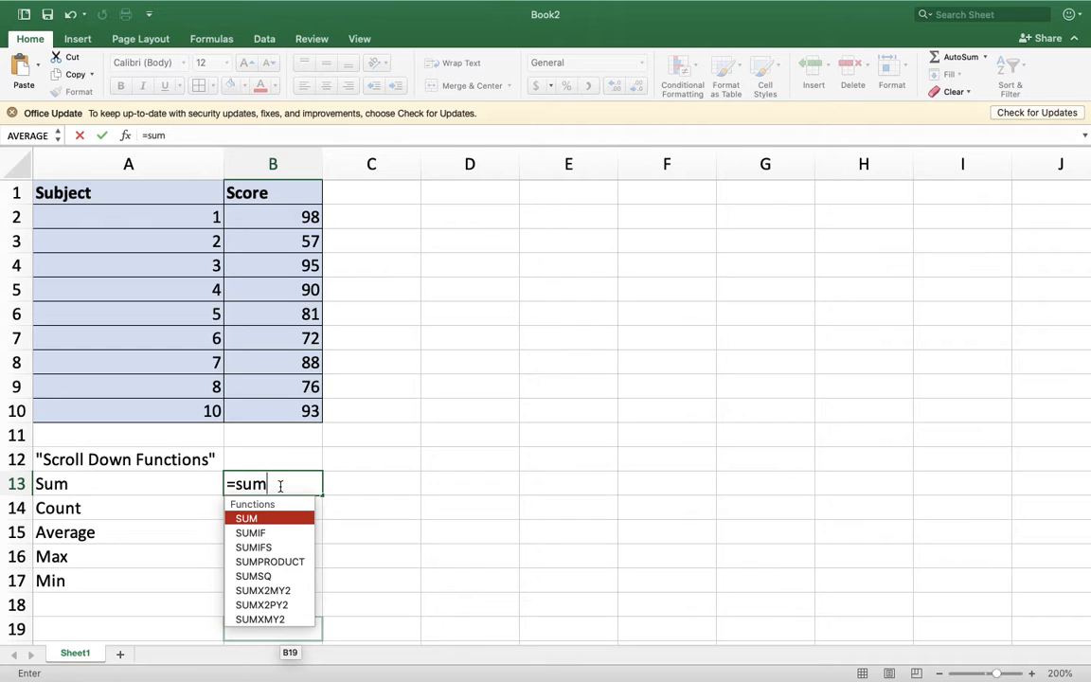
text(()
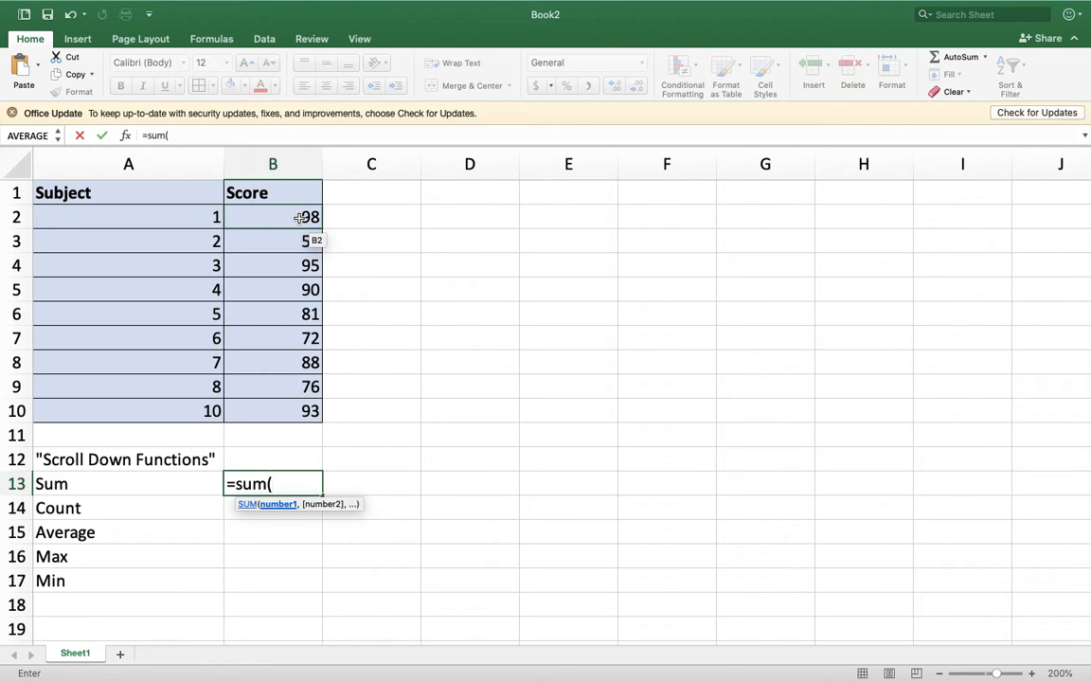
drag(299, 217, 284, 409)
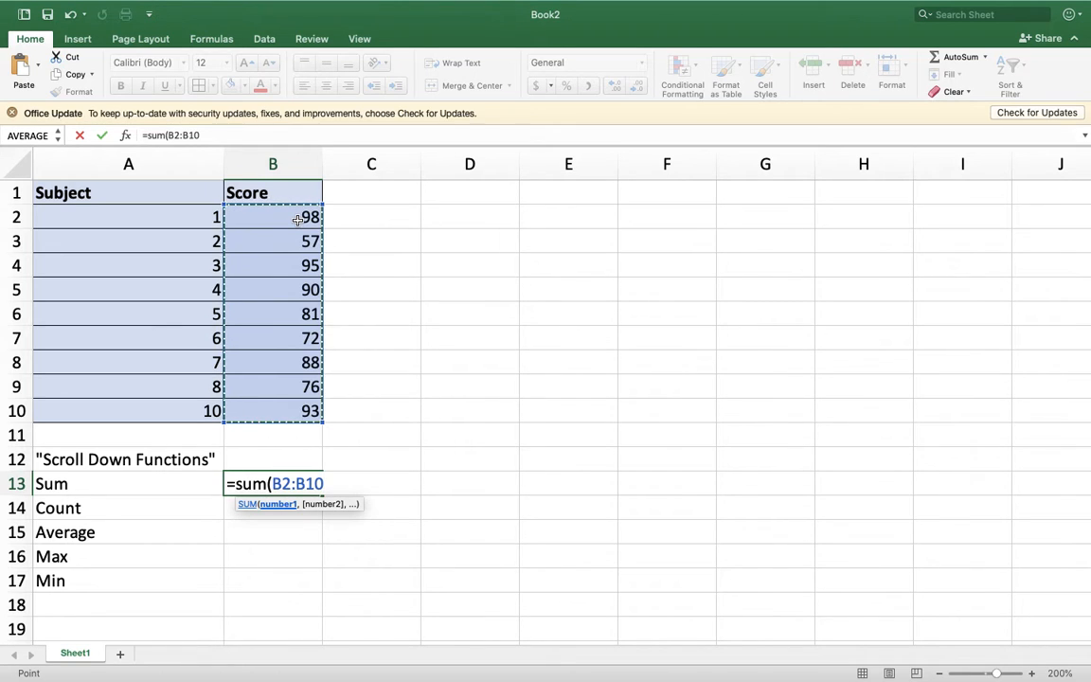
key(Return)
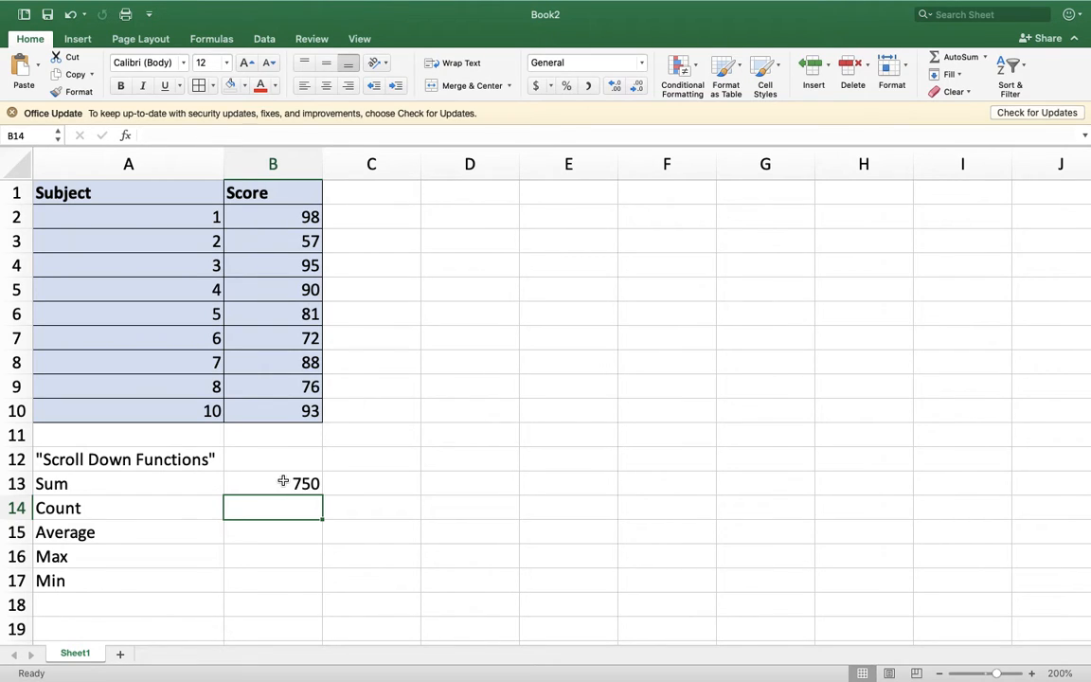
- Enter a COUNT formula over the scores B2:B10 in cell B14, beside the Count label
text(=)
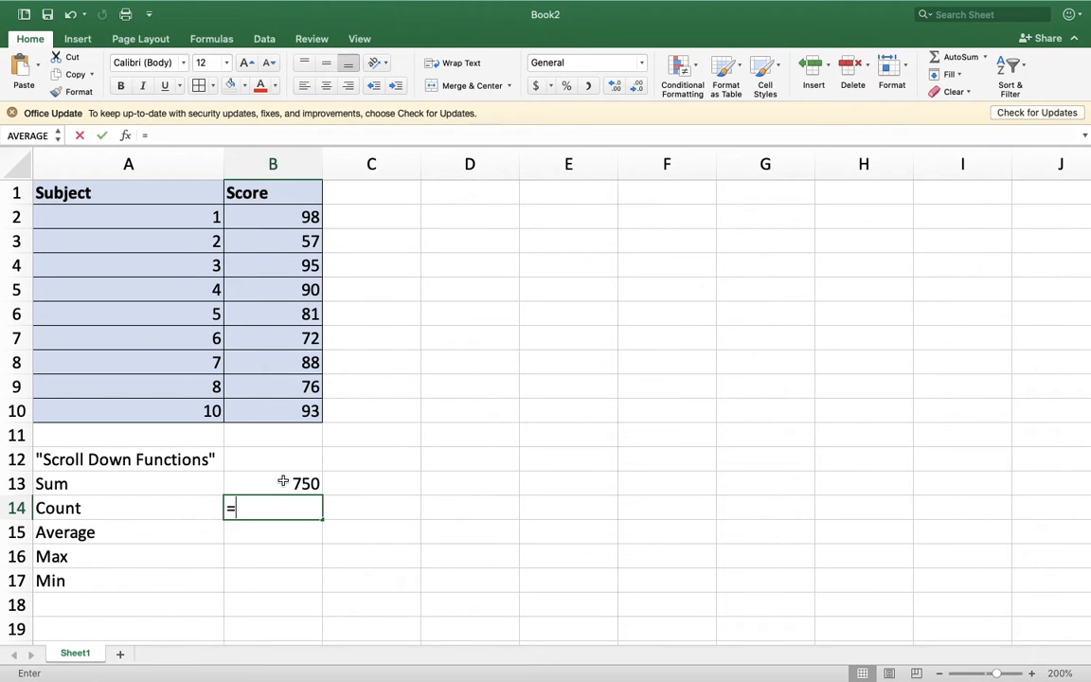
text(count)
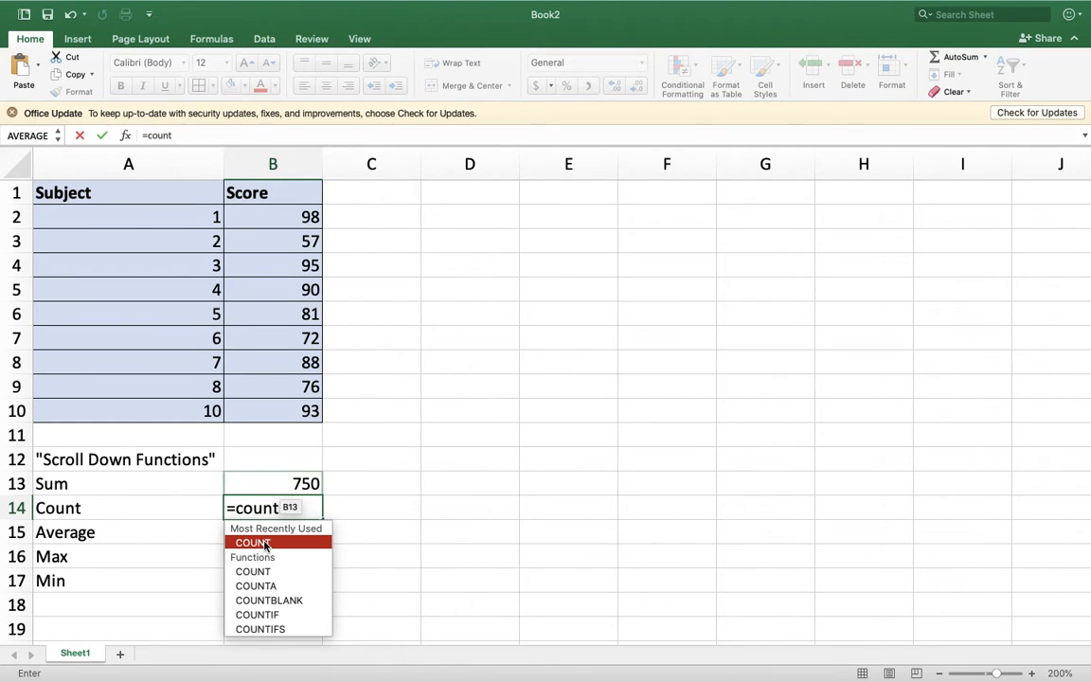
double_click(254, 543)
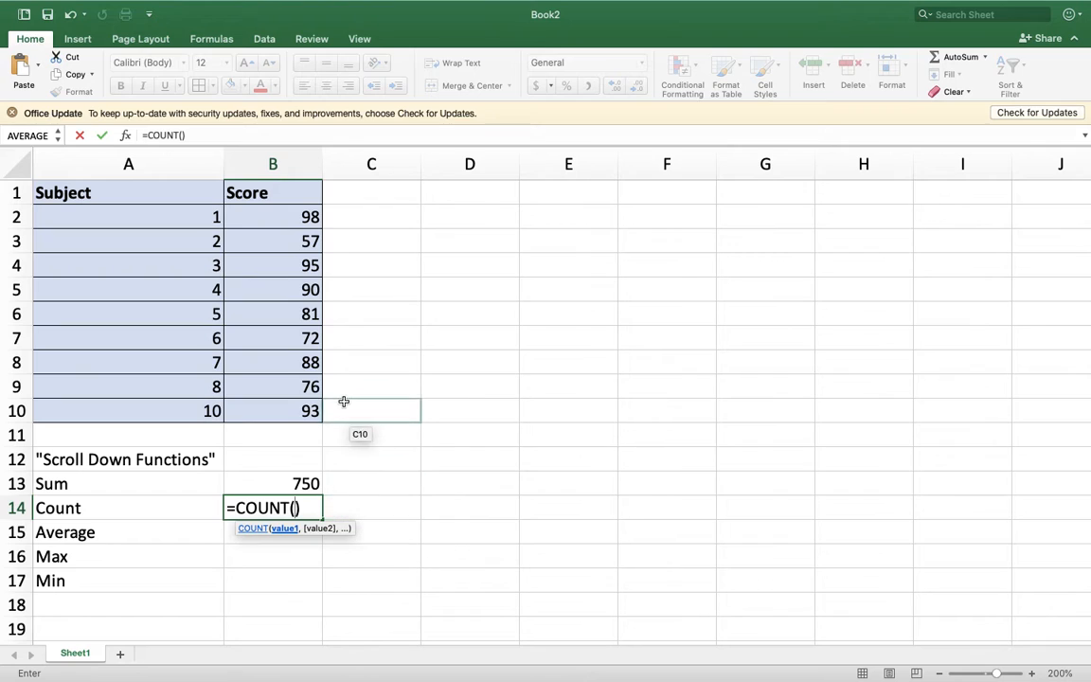
drag(276, 219, 264, 408)
key(Return)
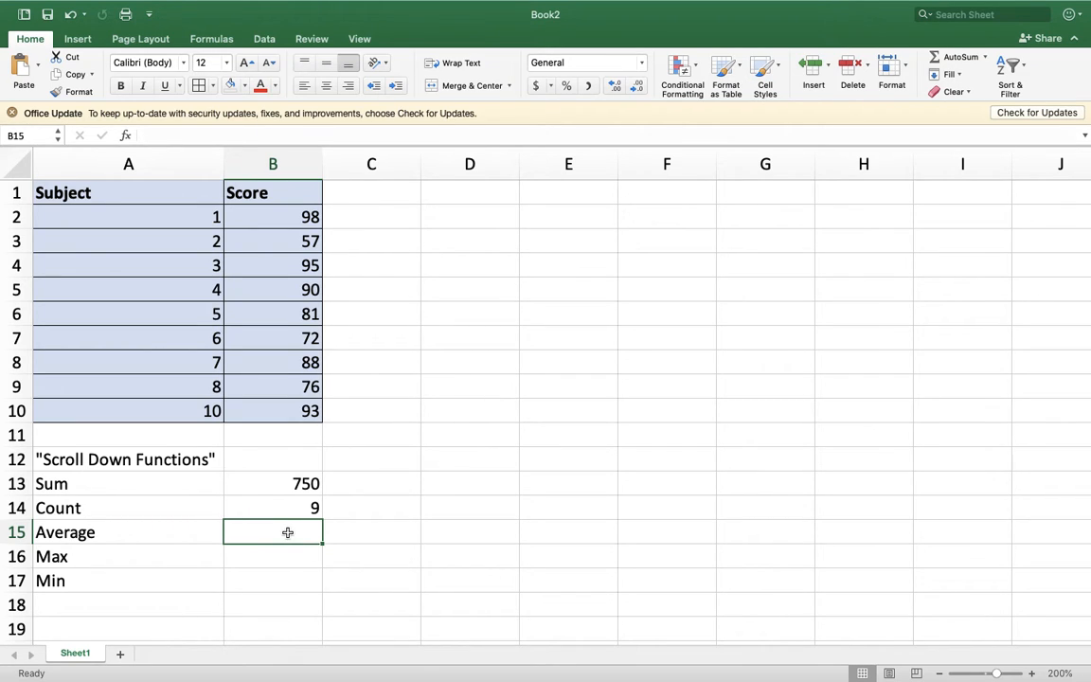
- Enter an AVERAGE formula over the scores B2:B10 in cell B15, beside the Average label
text(=aver)
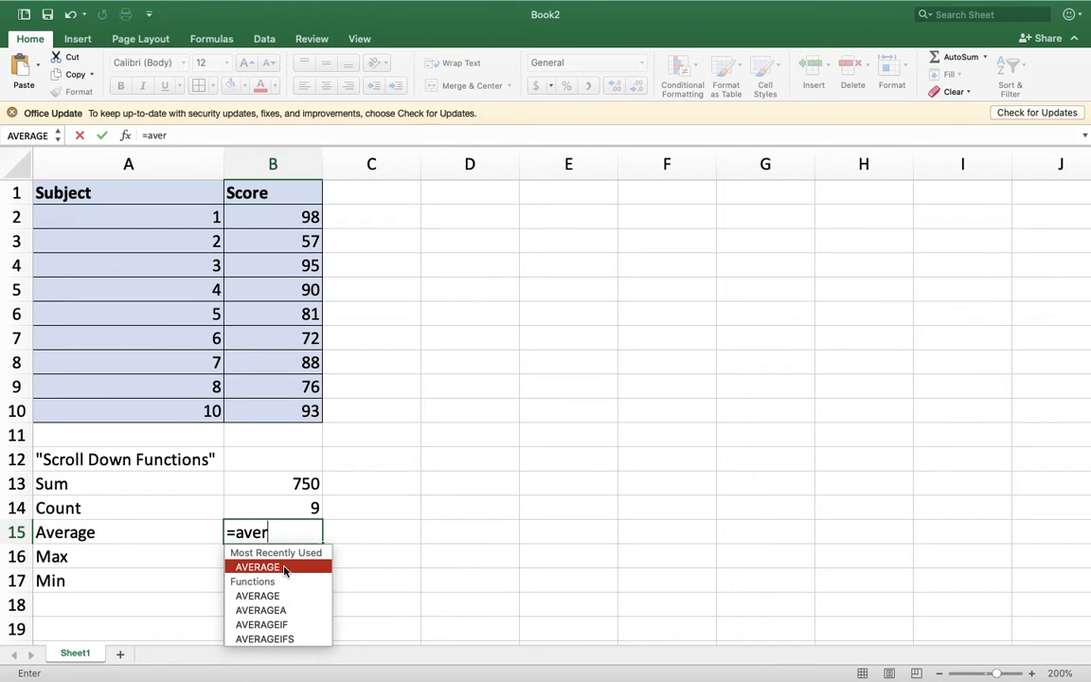
double_click(260, 569)
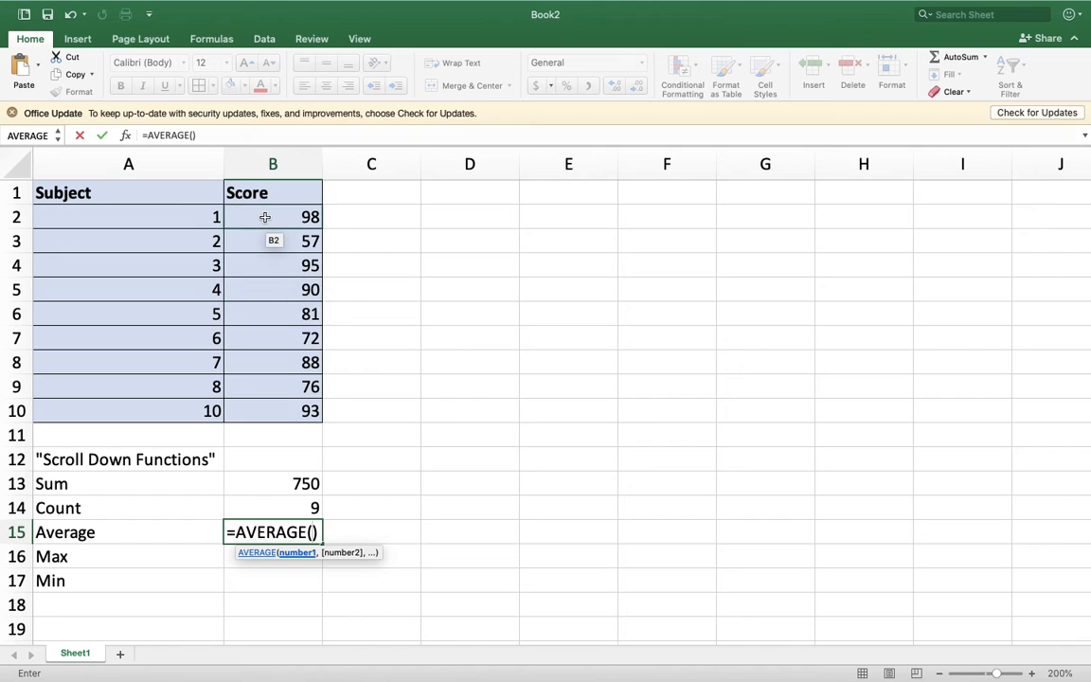
drag(265, 217, 277, 405)
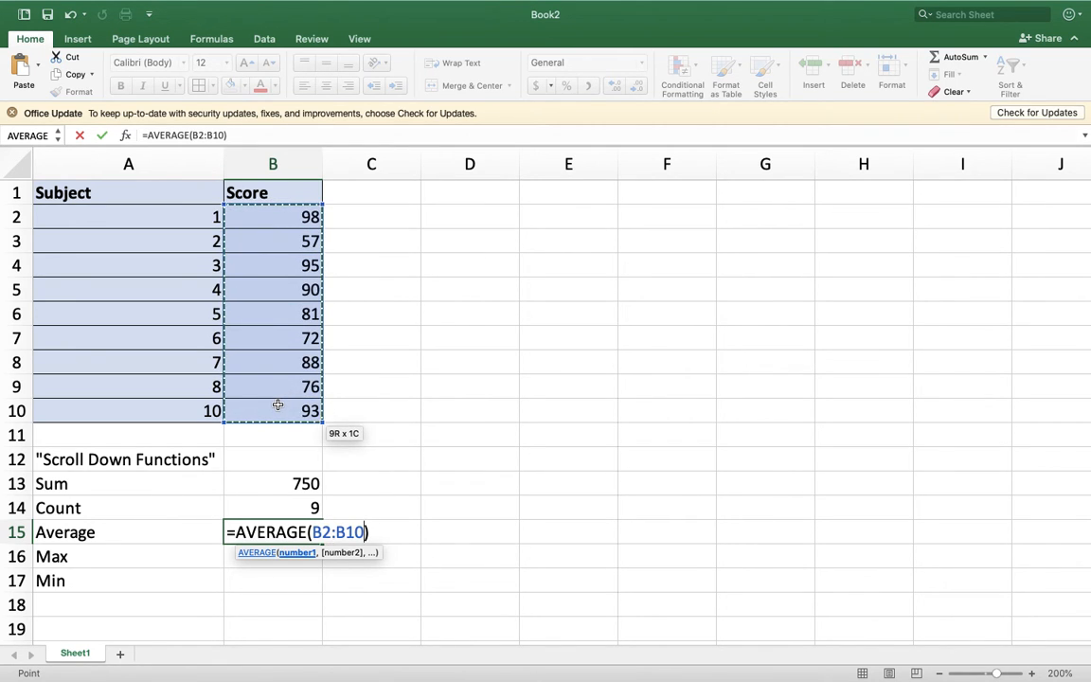
key(Return)
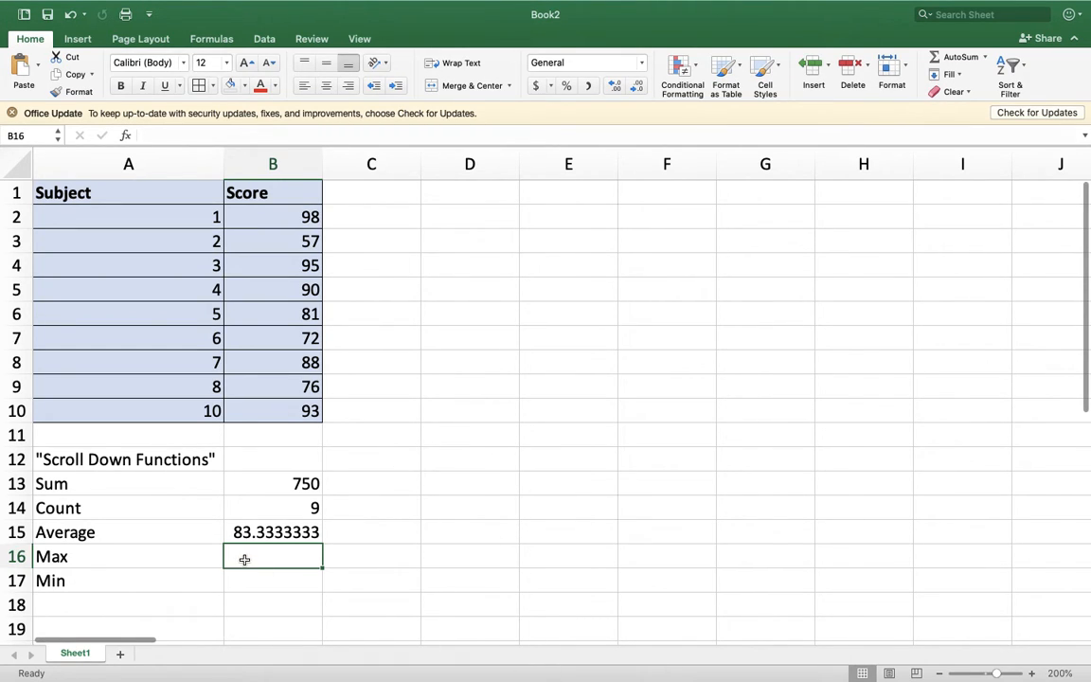
- Enter a MAX formula over the scores B2:B10 in cell B16, beside the Max label
text(=m)
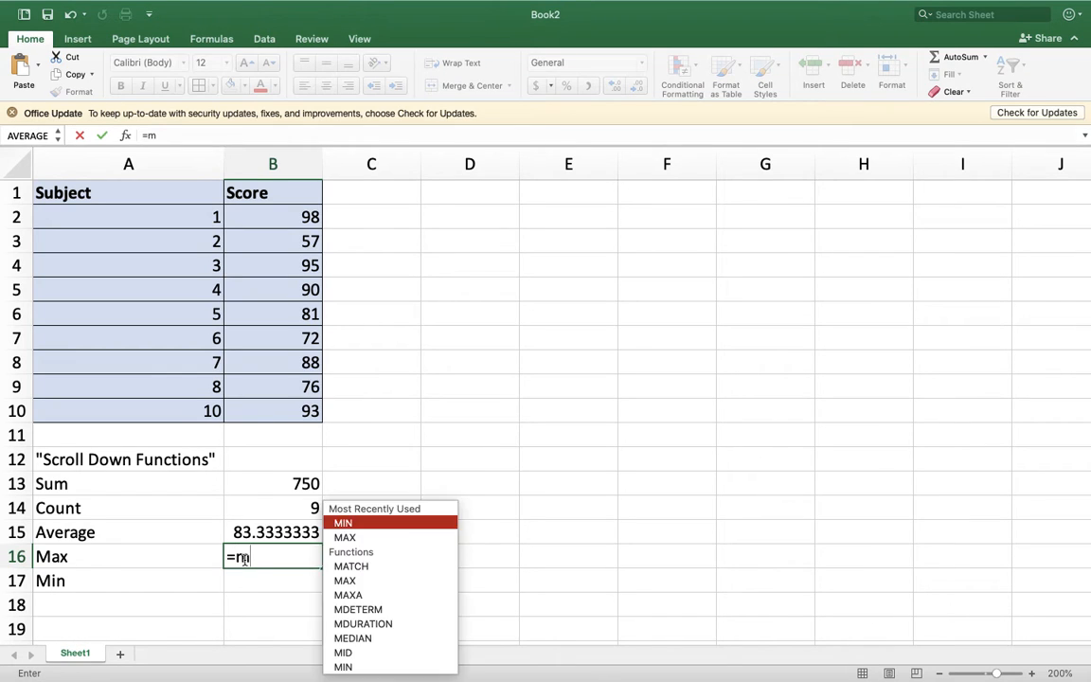
text(ax()
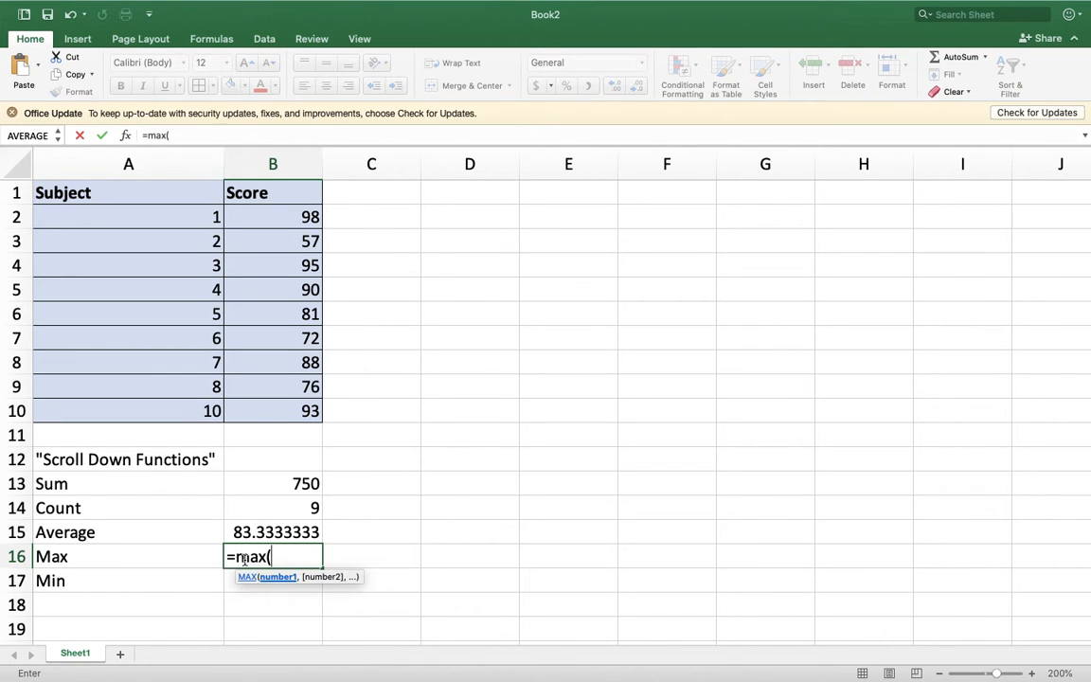
drag(296, 221, 290, 404)
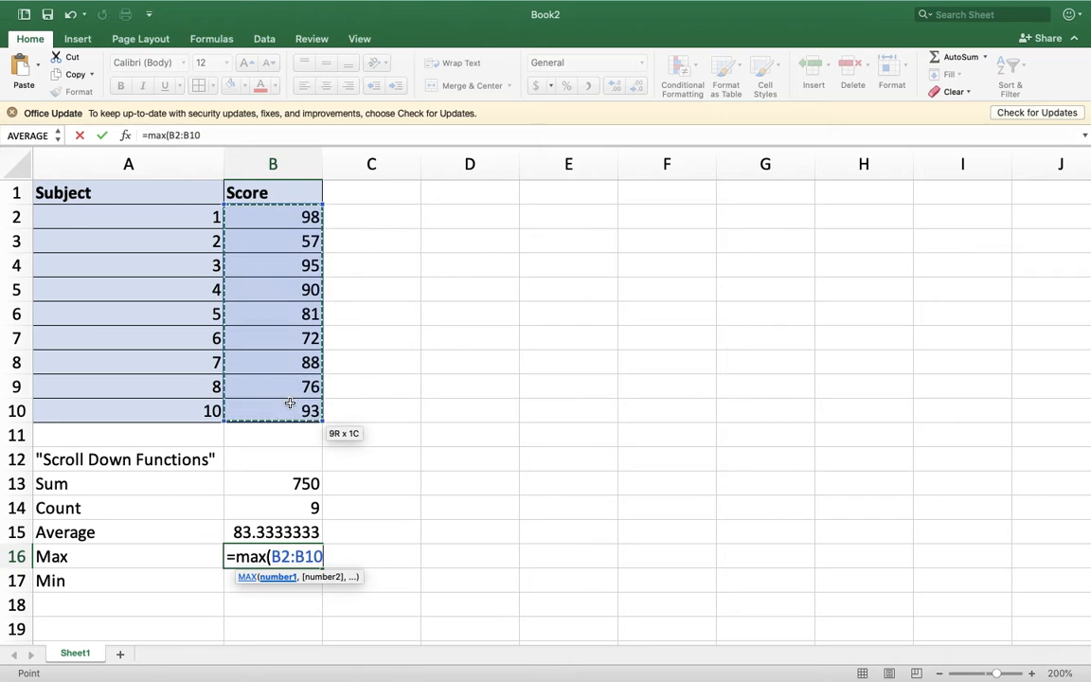
key(Return)
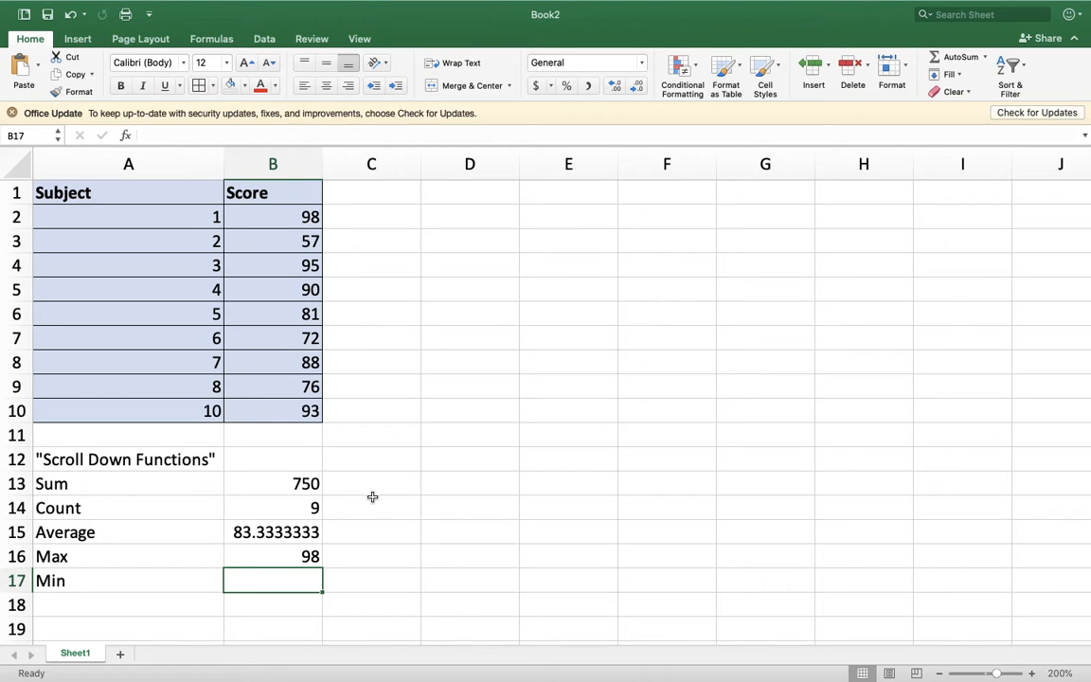
- Enter a MIN formula over the scores B2:B10 in cell B17, beside the Min label
text(=min)
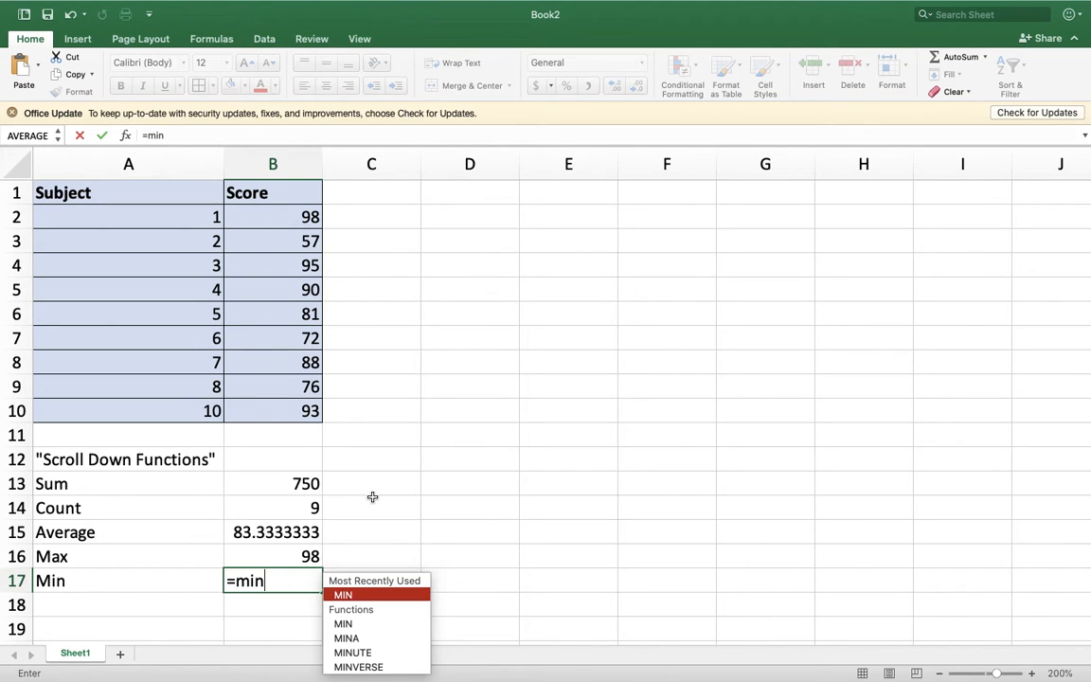
text(()
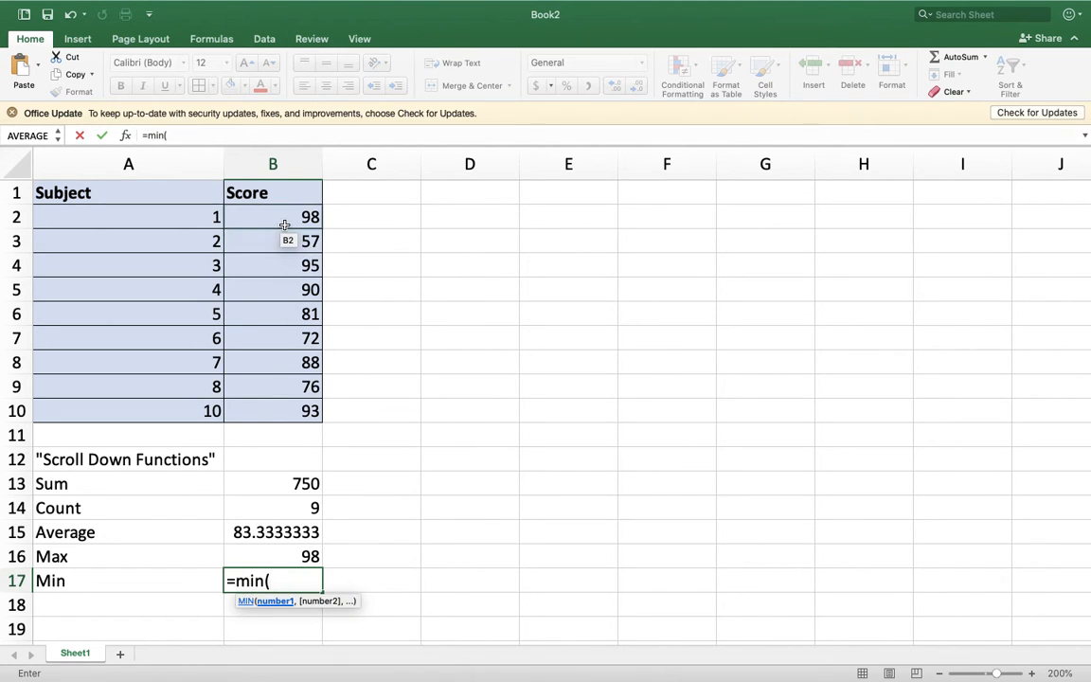
drag(285, 225, 283, 411)
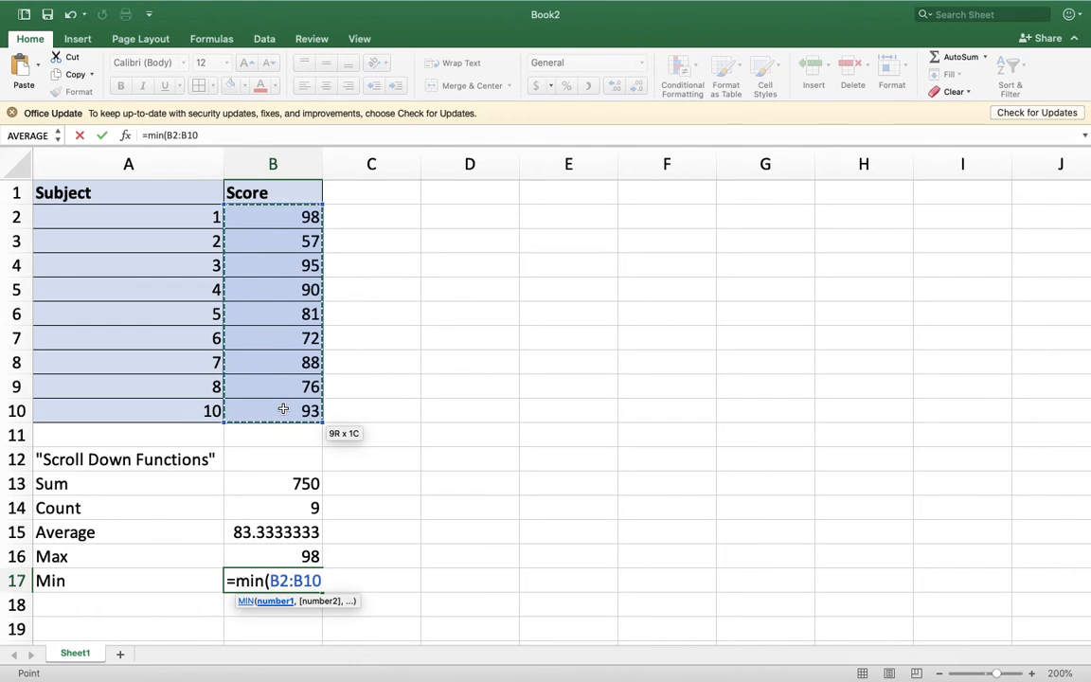
key(Return)
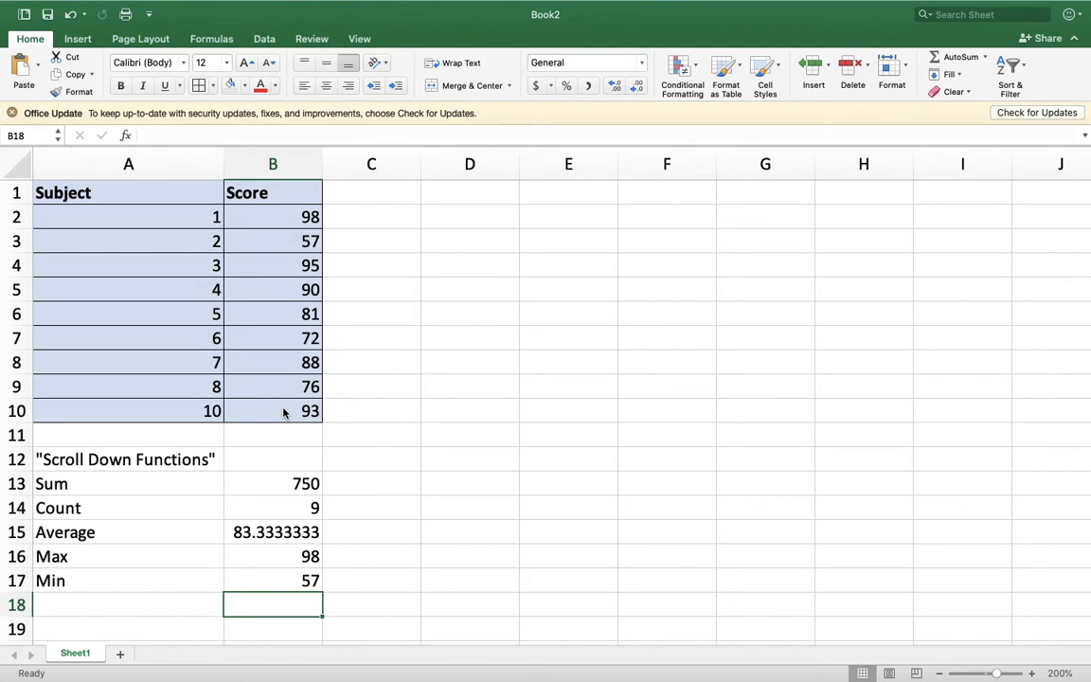
- Total the scores B2:B10 in cell B11, directly under the Score column, using AutoSum
click(277, 485)
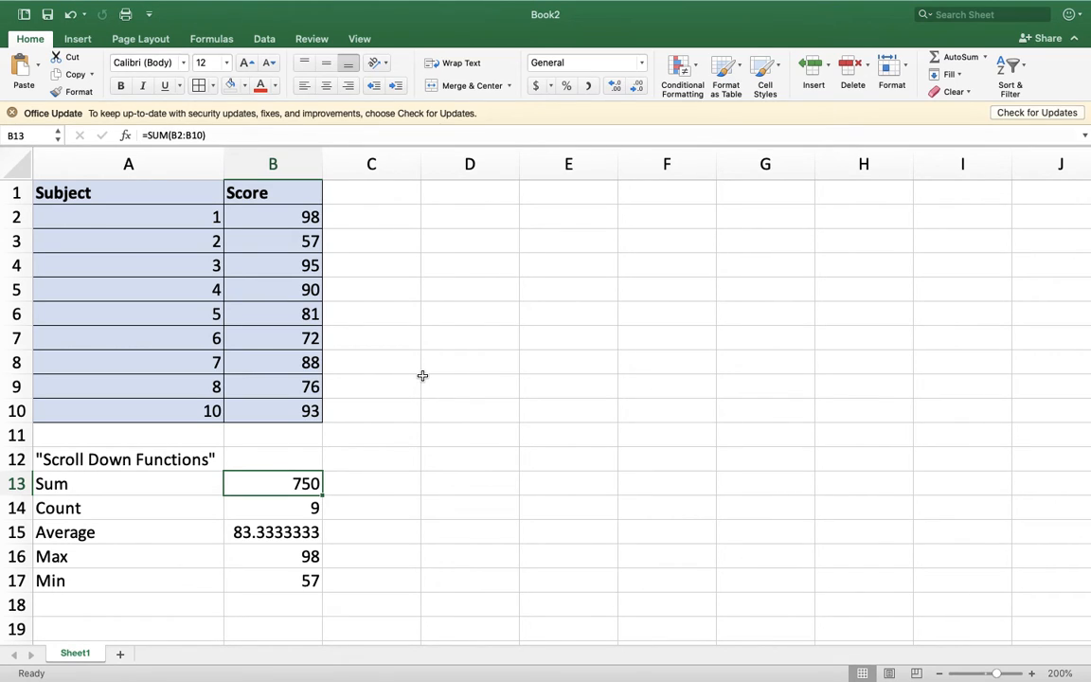
click(292, 440)
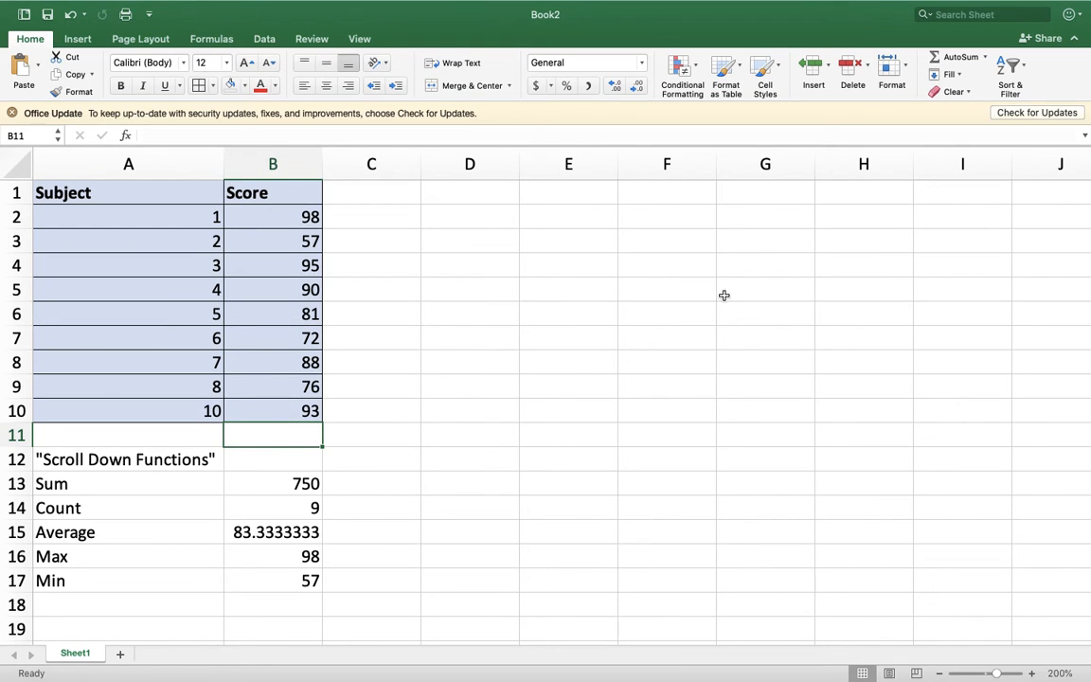
click(954, 58)
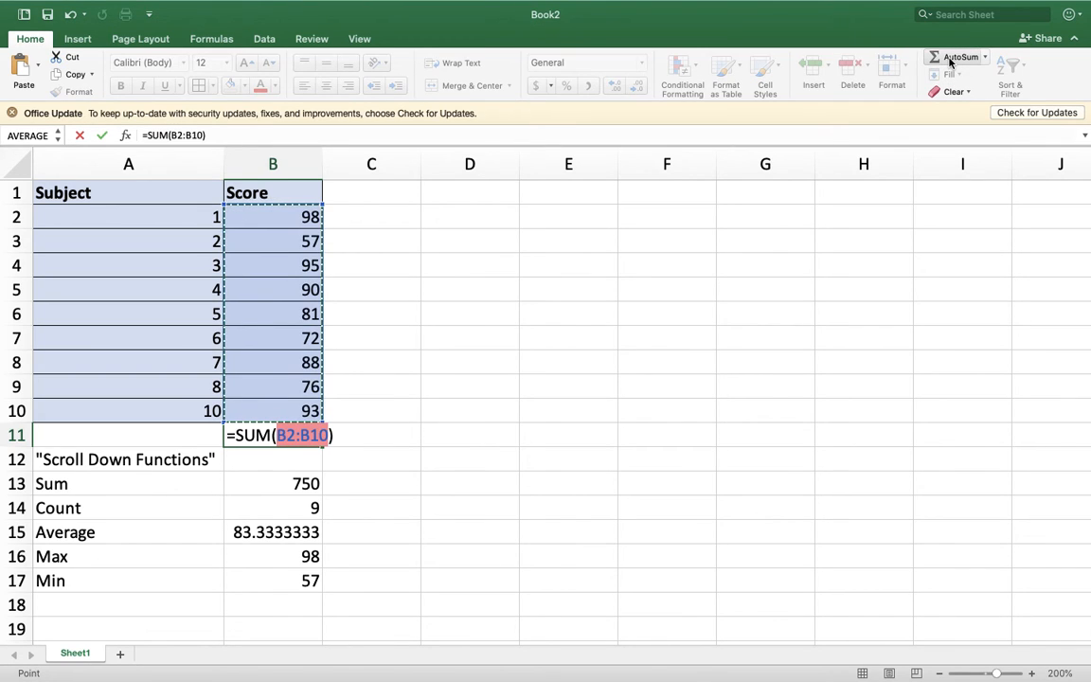
key(Return)
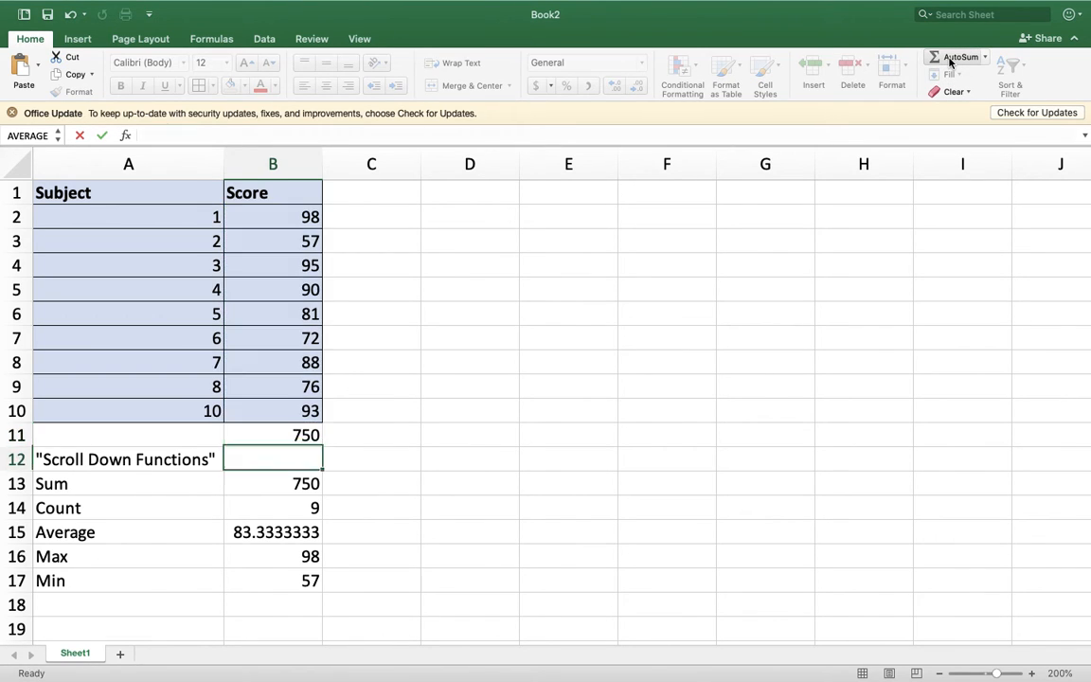
- Compare the formulas in B13 and B11, and clear the AutoSum total from B11
click(293, 480)
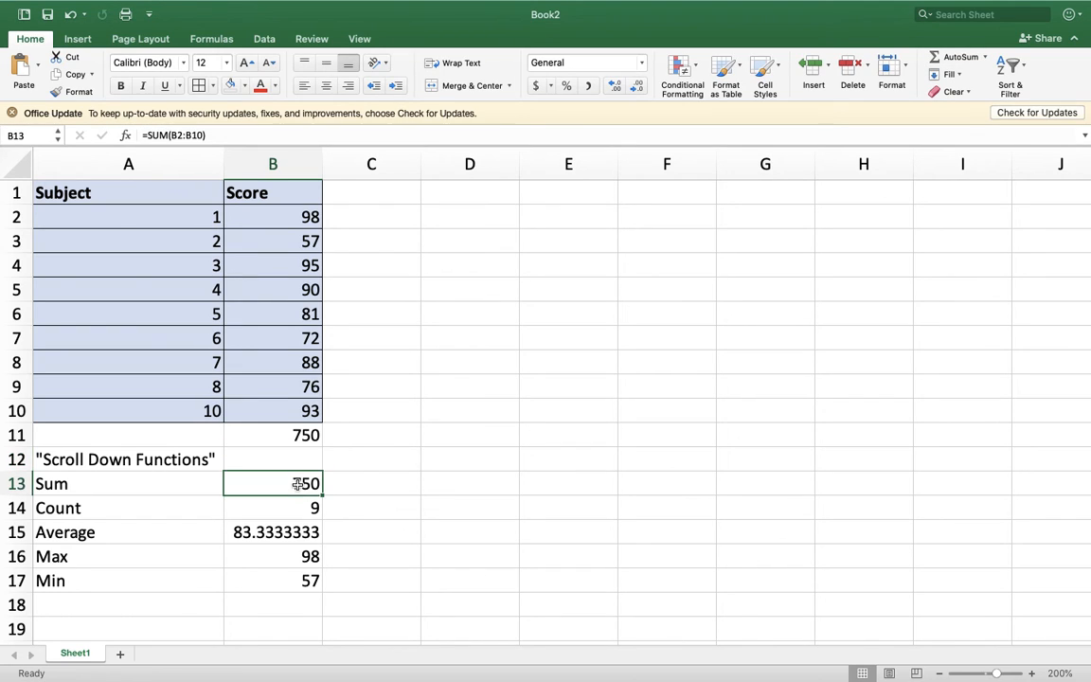
click(293, 439)
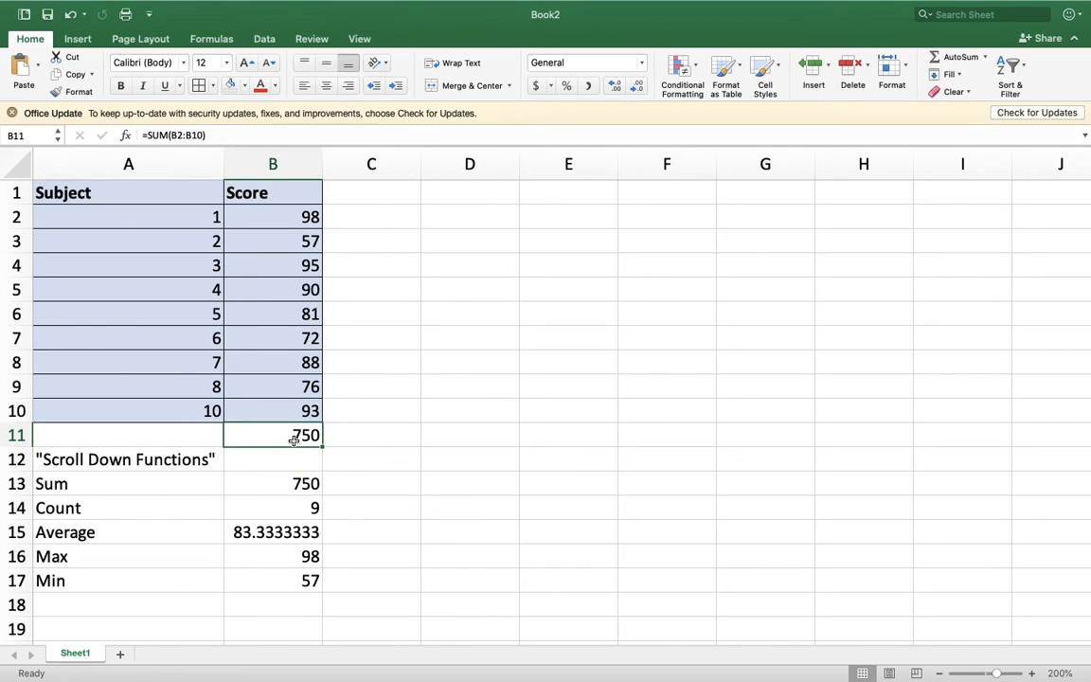
key(Delete)
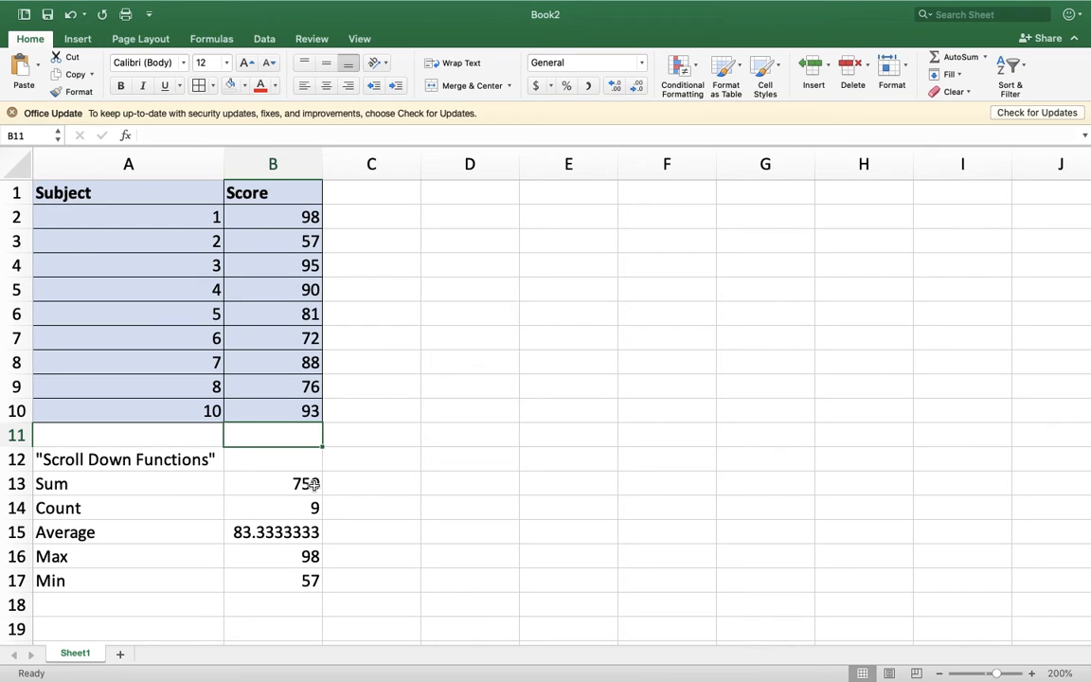
click(365, 483)
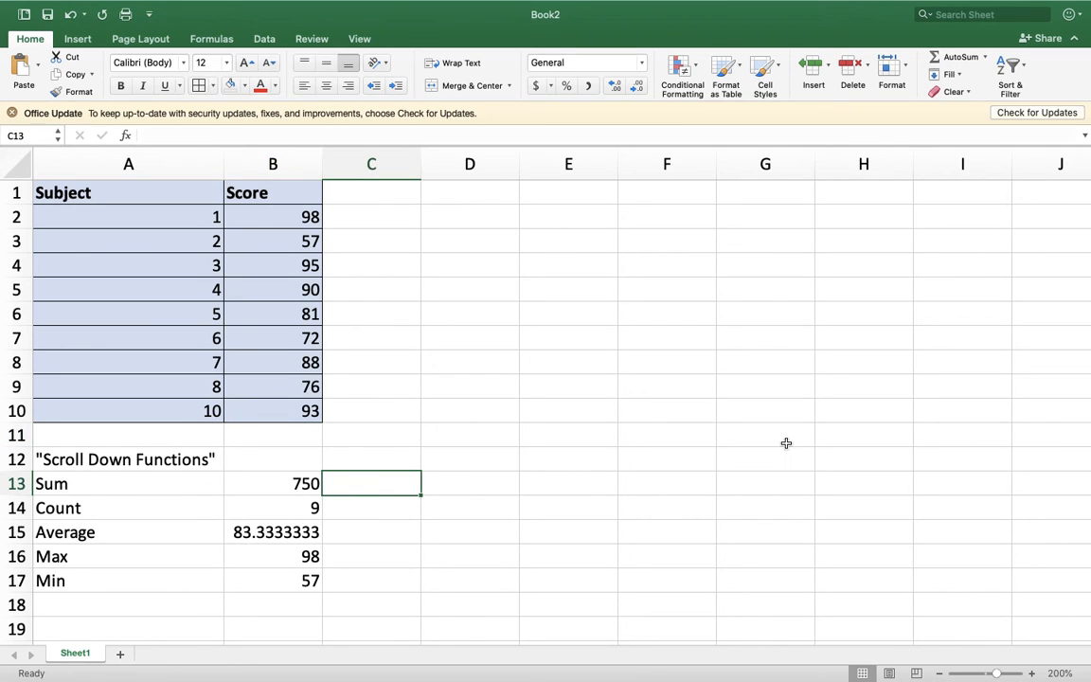
- Enter a SUM formula in cell C13 that references each score cell from B2 through B10 individually, separated by commas
text(=)
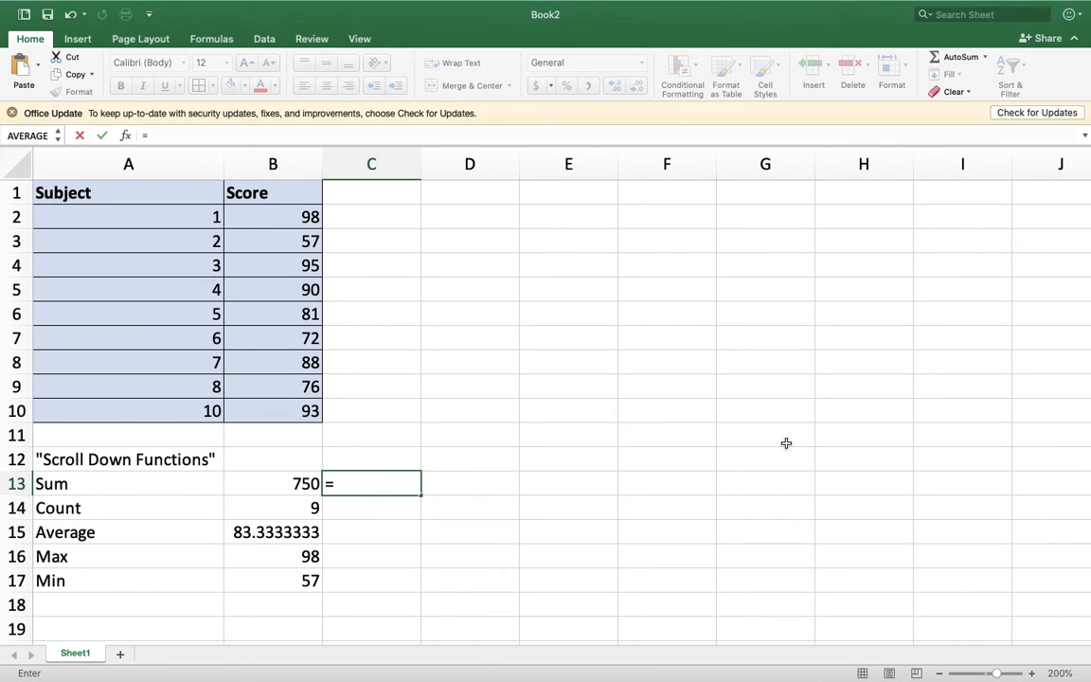
text(sum)
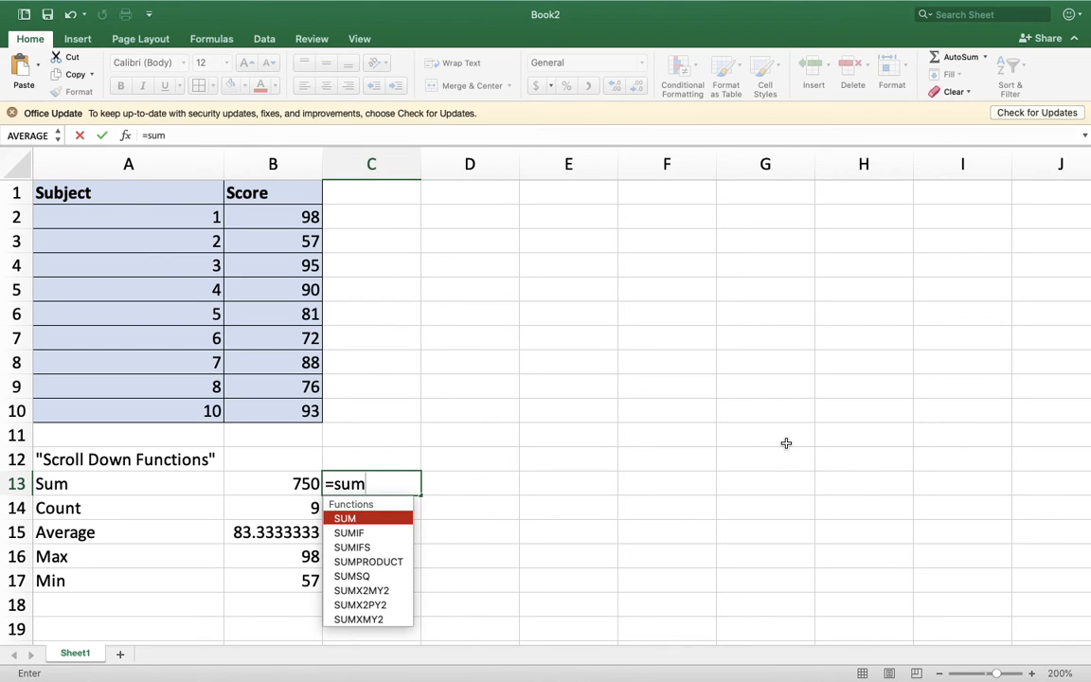
text(()
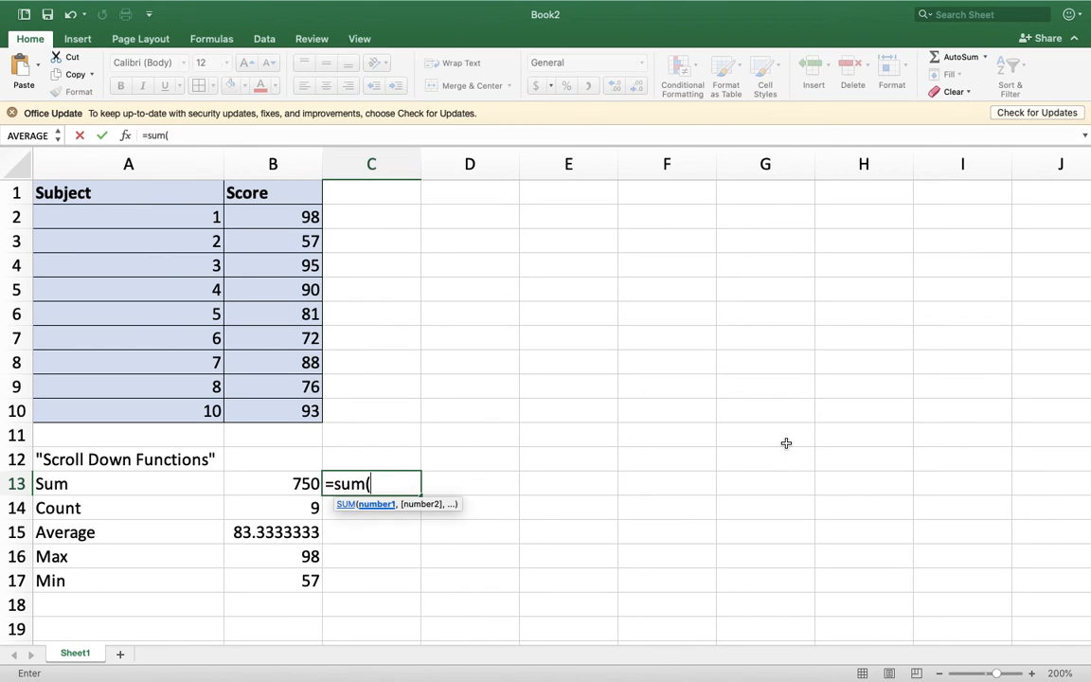
click(284, 216)
text(,)
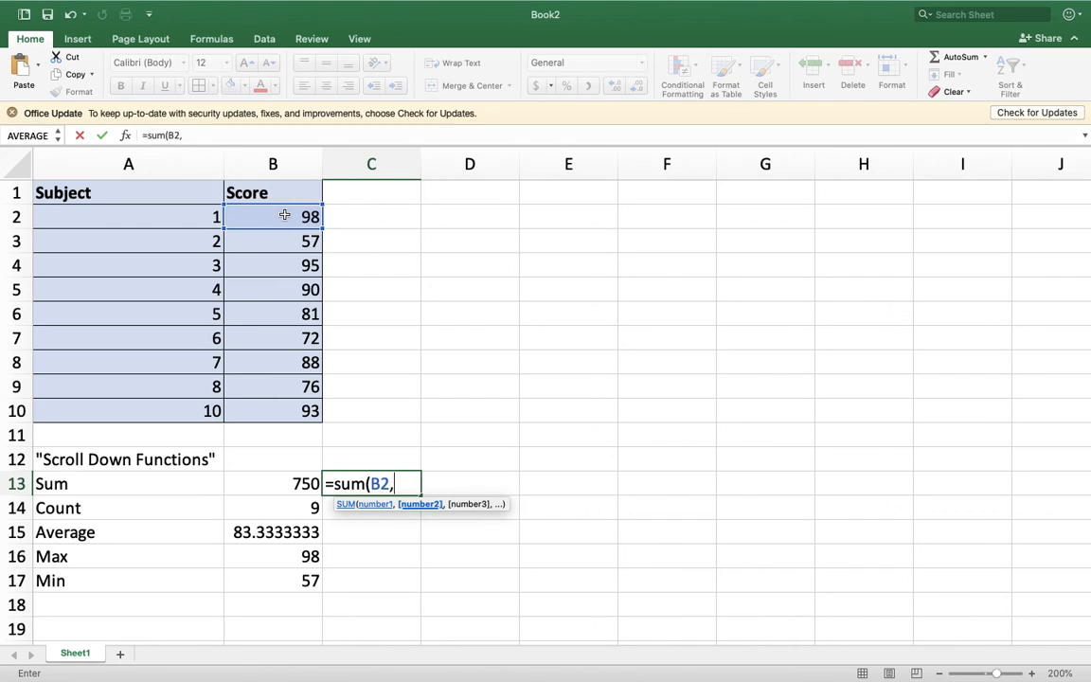
click(291, 239)
text(,)
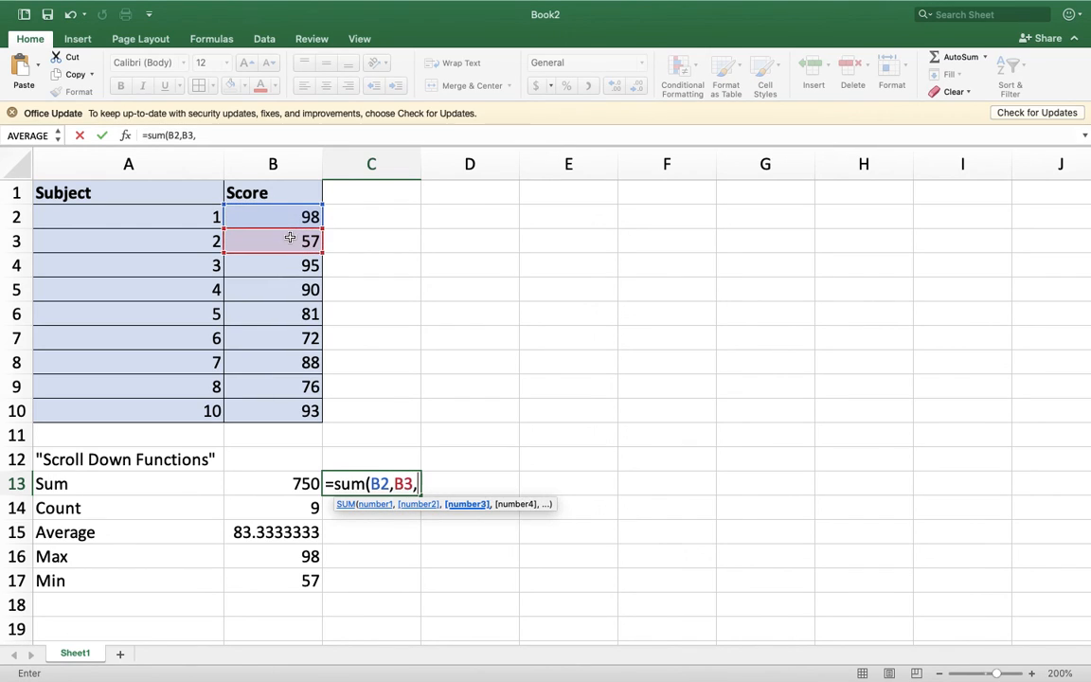
click(279, 269)
text(,)
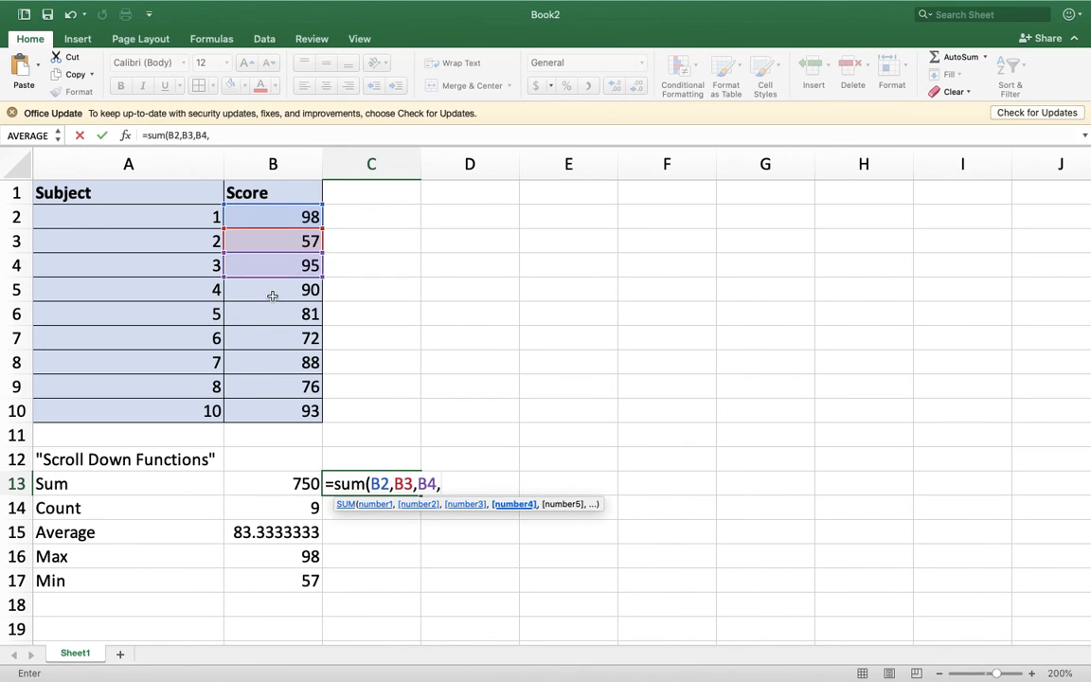
click(272, 293)
text(,)
click(271, 313)
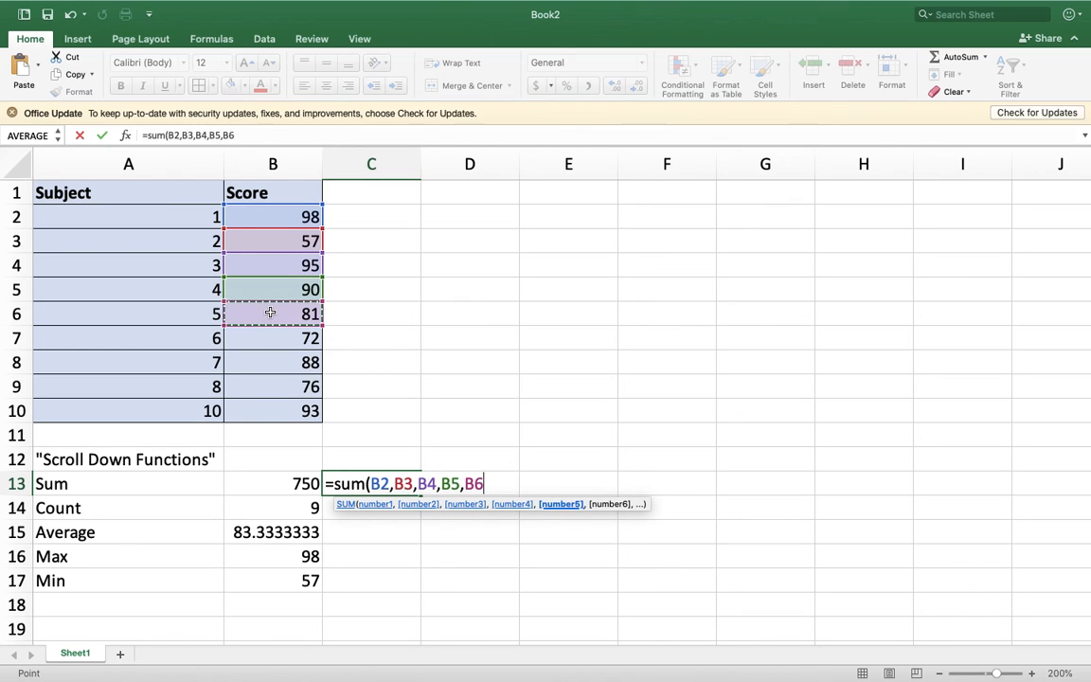
text(,)
click(269, 338)
text(,)
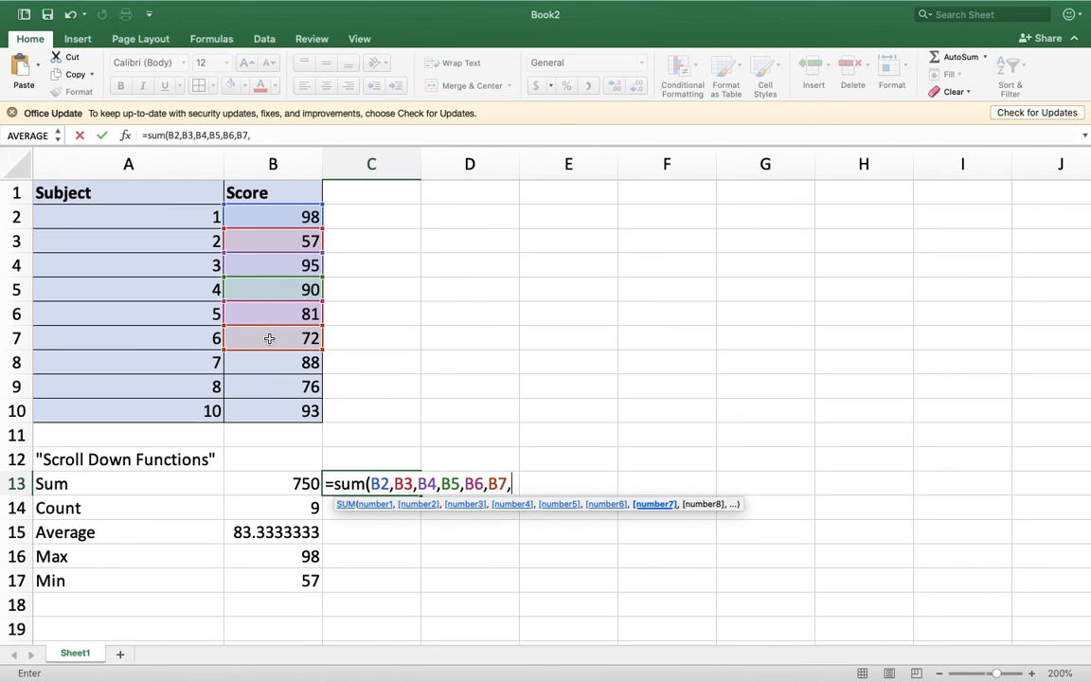
click(266, 361)
text(,)
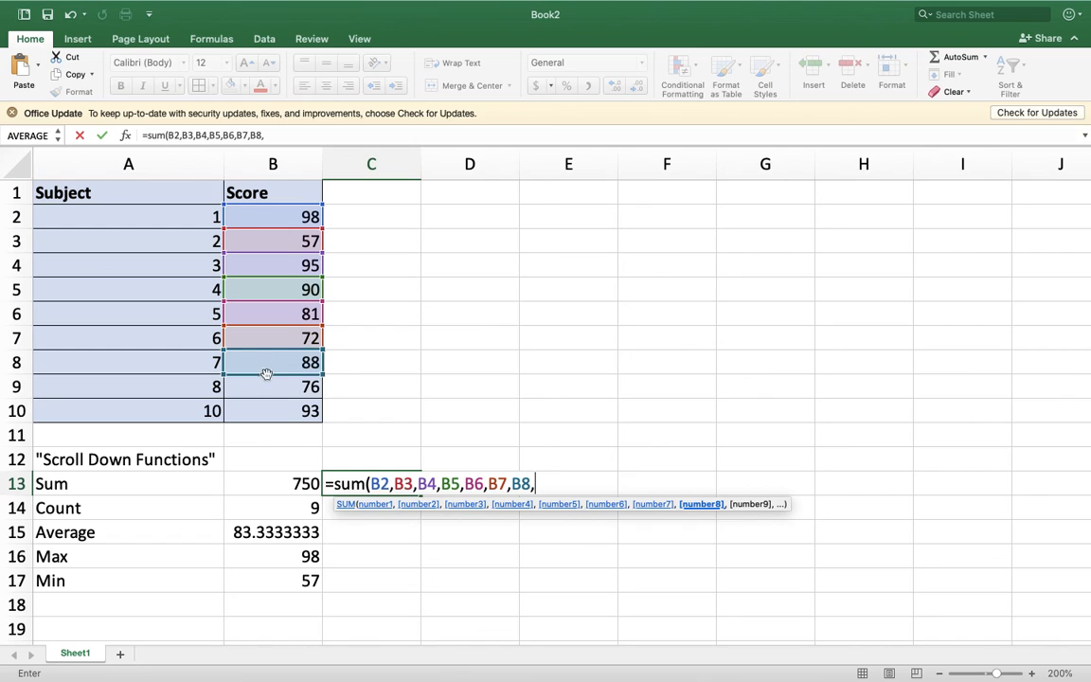
click(262, 385)
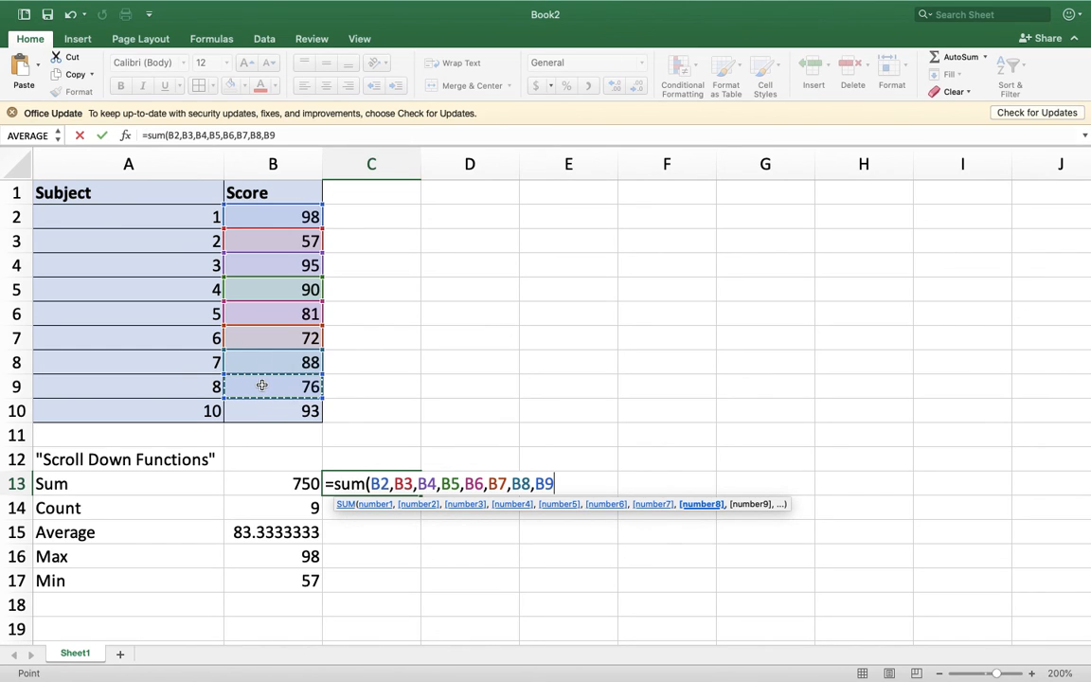
text(,)
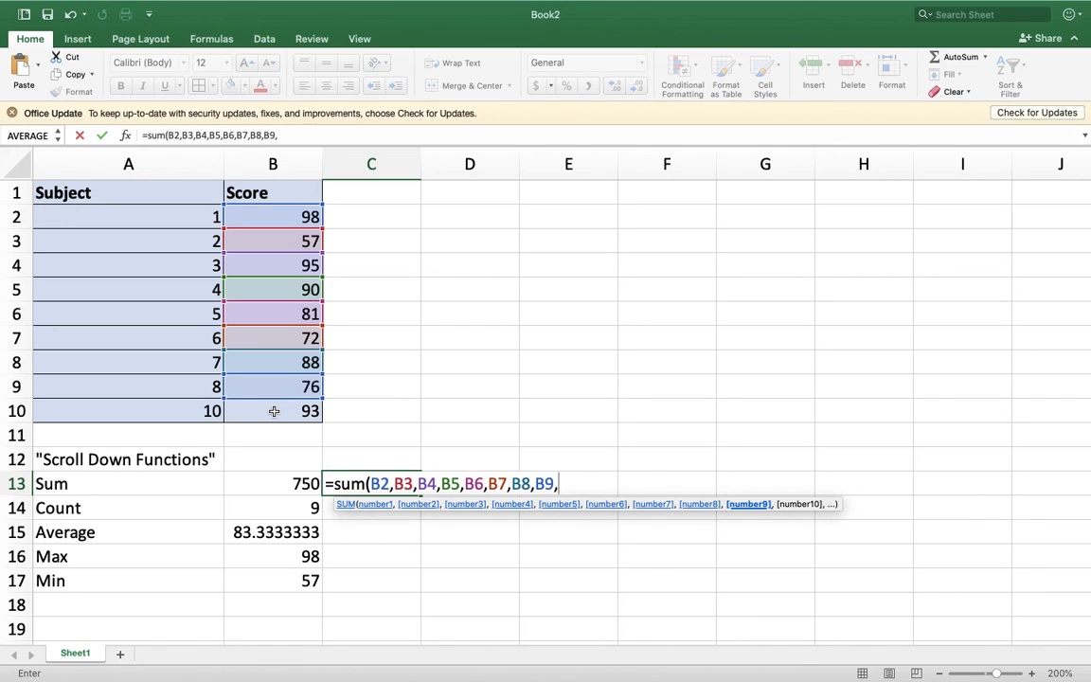
click(273, 411)
key(Return)
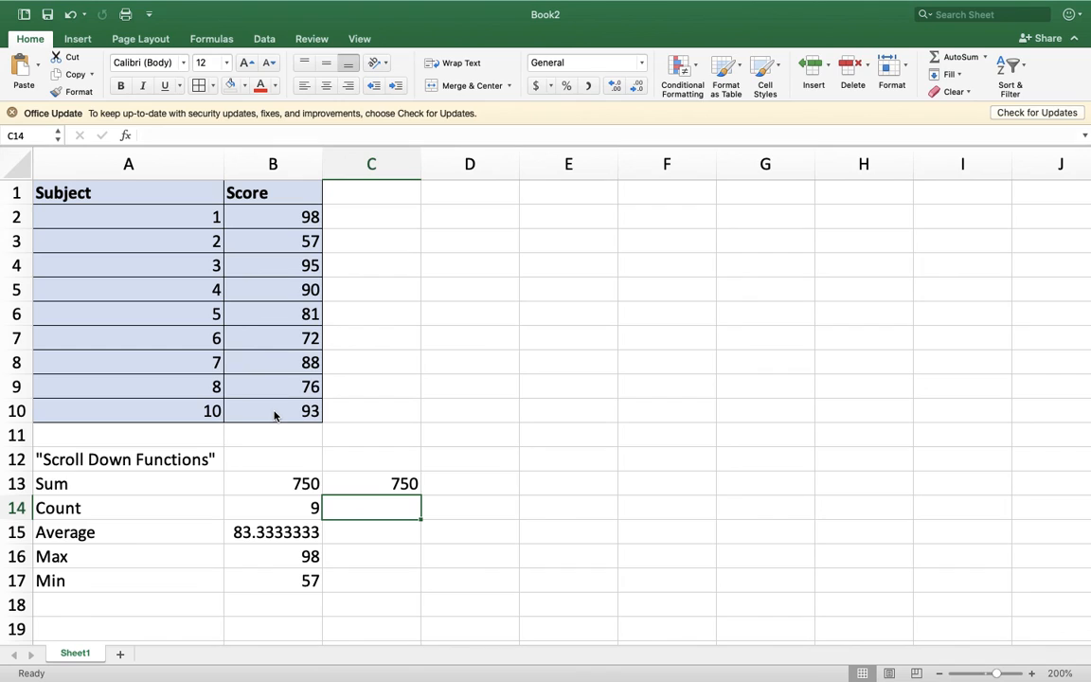
mouse_move(701, 8)
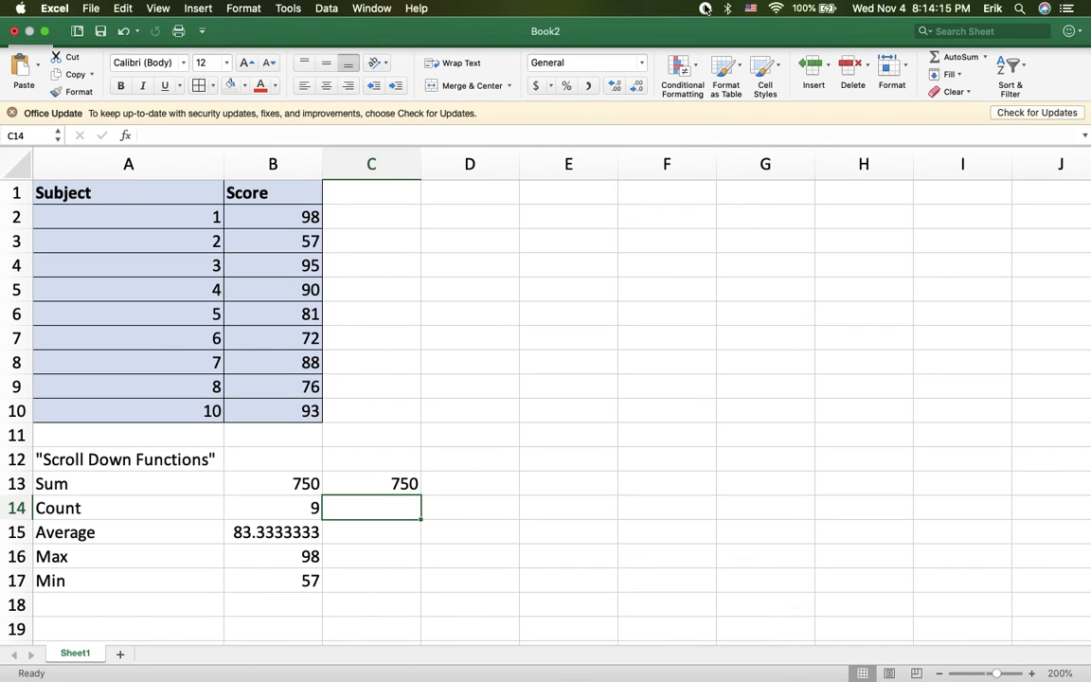